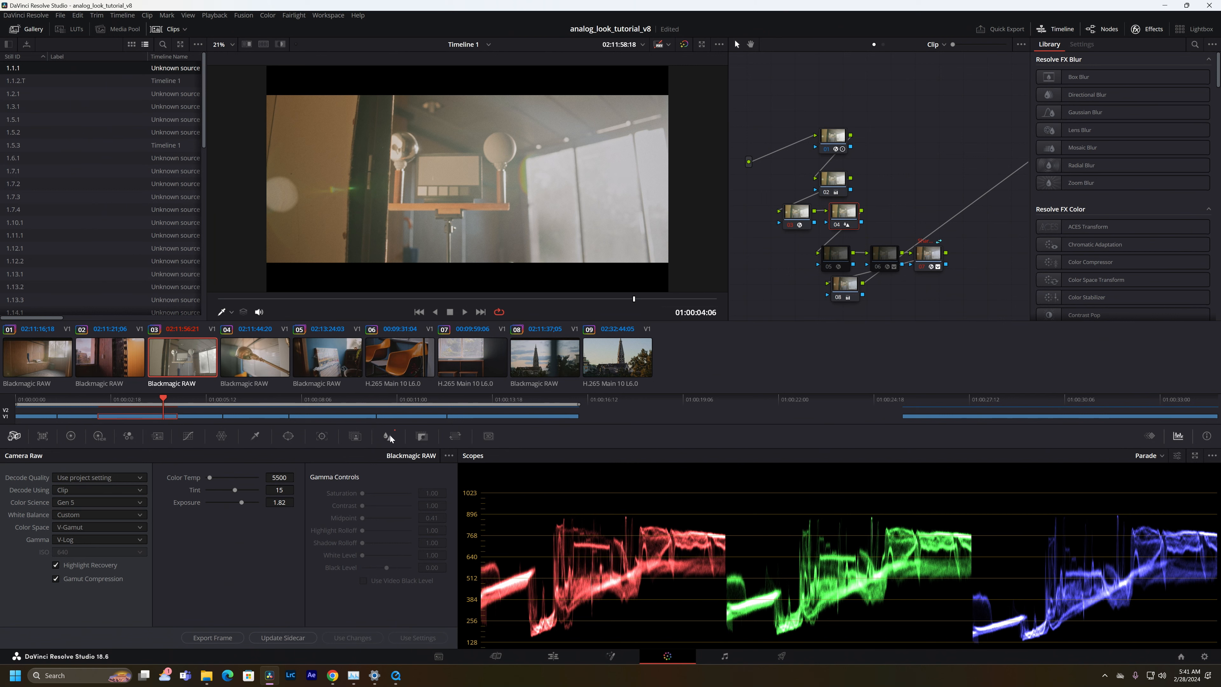
Open the Blur settings for node 04 of clip 03 and inspect the softness around the gray card and spheres.
{"action": "left_click", "coordinate": [388, 435]}
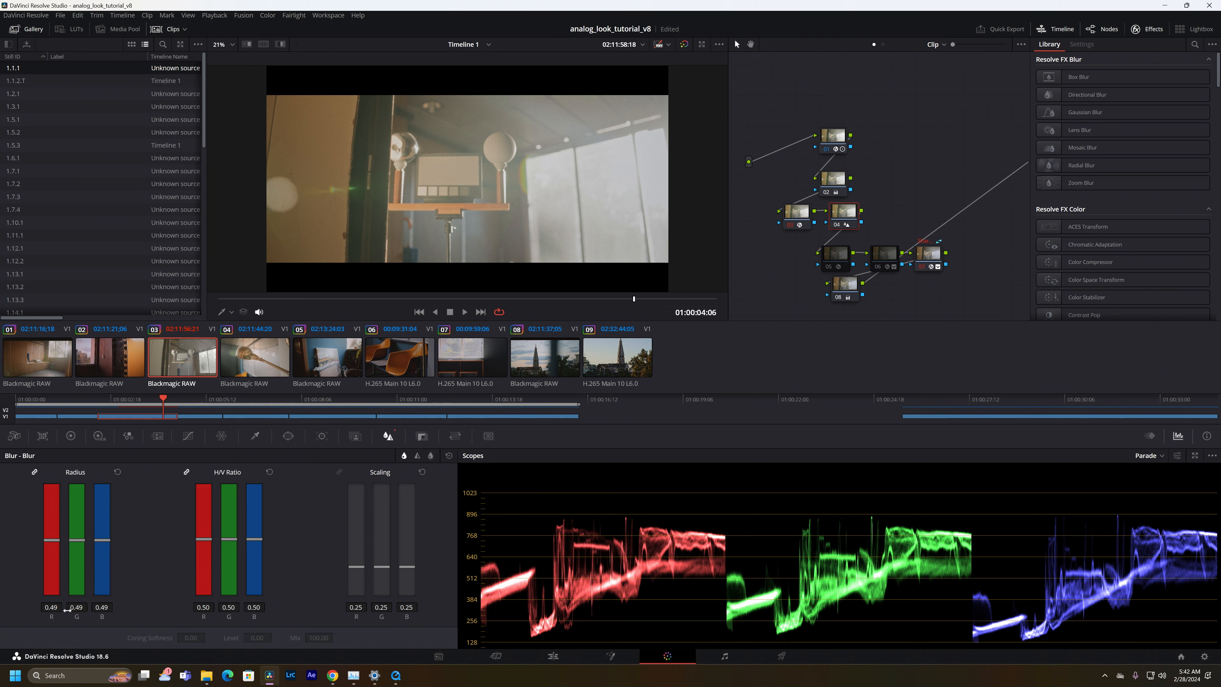
{"action": "scroll", "coordinate": [501, 228], "scroll_direction": "up", "scroll_amount": 8}
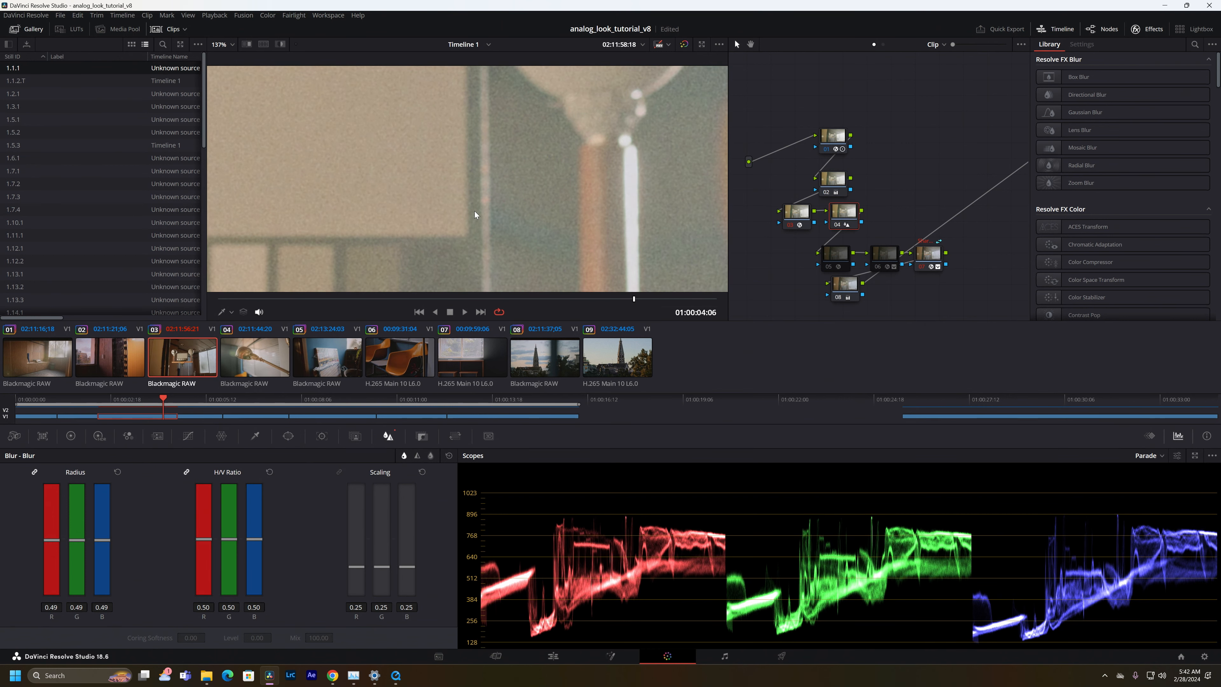
{"action": "scroll", "coordinate": [426, 257], "scroll_direction": "down", "scroll_amount": 3}
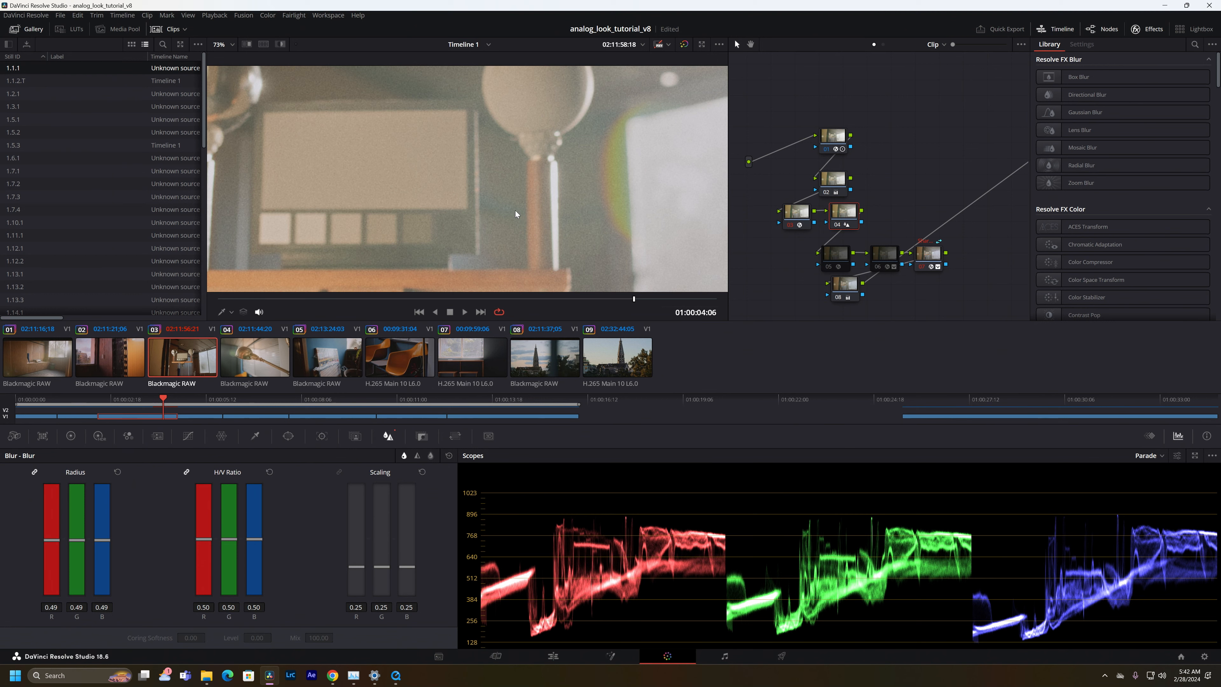
{"action": "scroll", "coordinate": [515, 211], "scroll_direction": "down", "scroll_amount": 4}
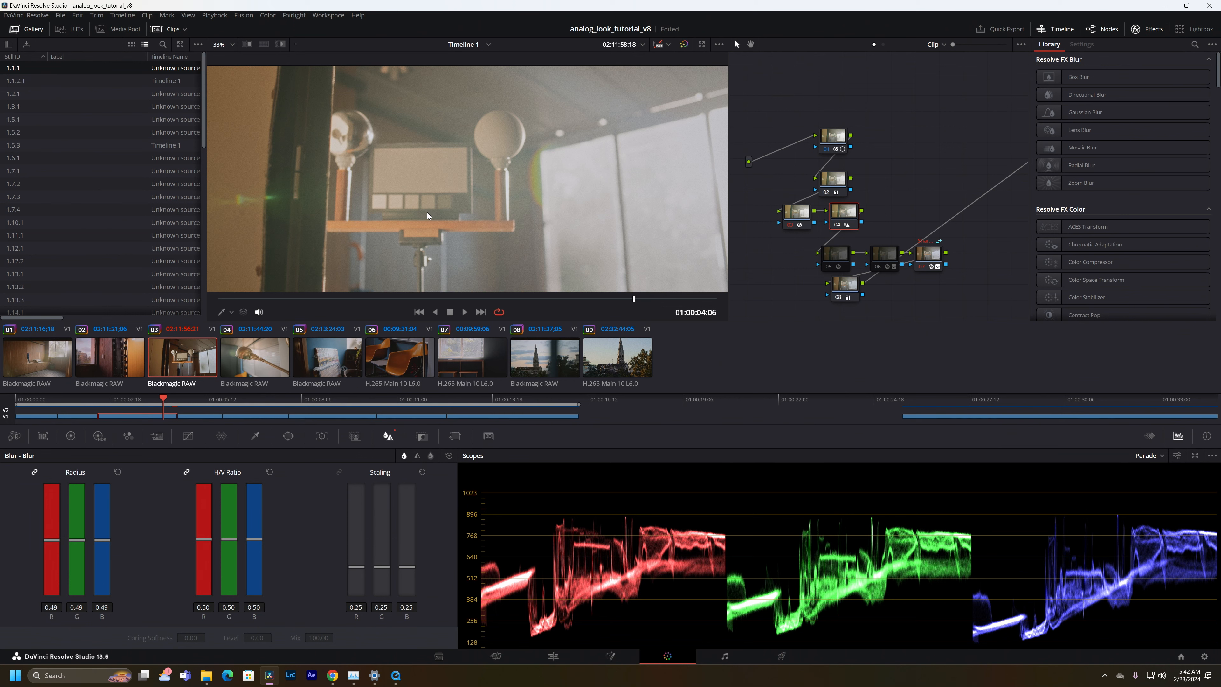
Select clip 09 and examine the fine detail and grain on the church tower and roof up close.
{"action": "left_click", "coordinate": [624, 365]}
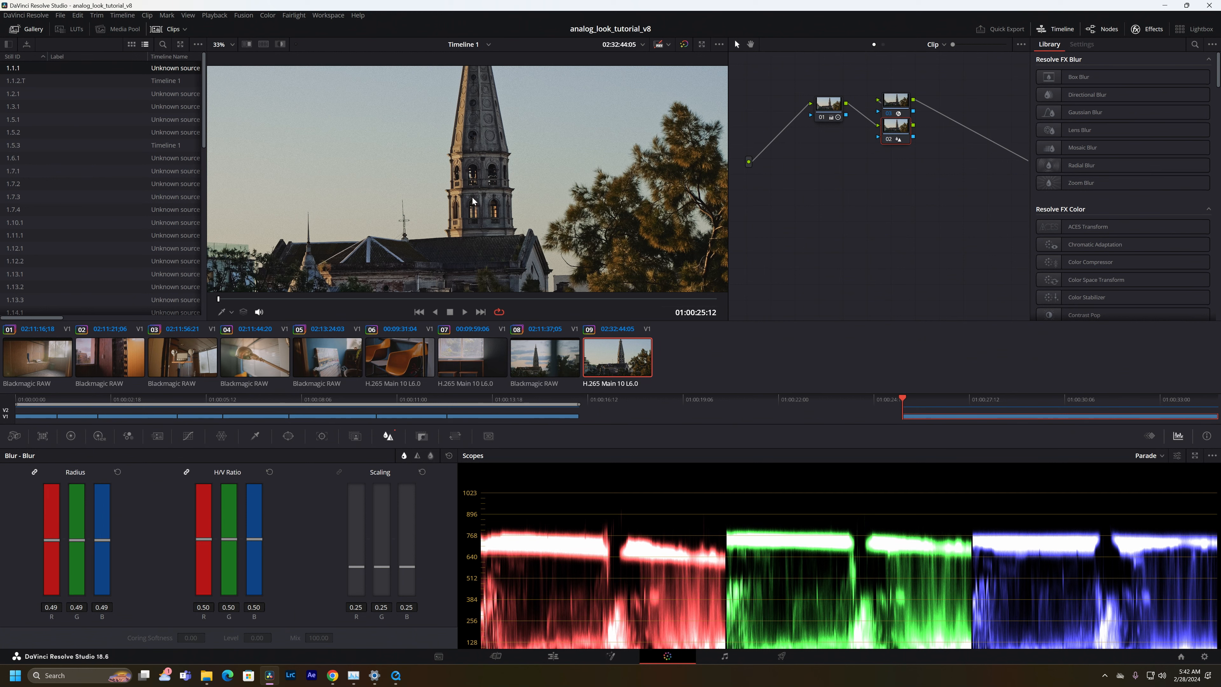
{"action": "scroll", "coordinate": [474, 201], "scroll_direction": "down", "scroll_amount": 2}
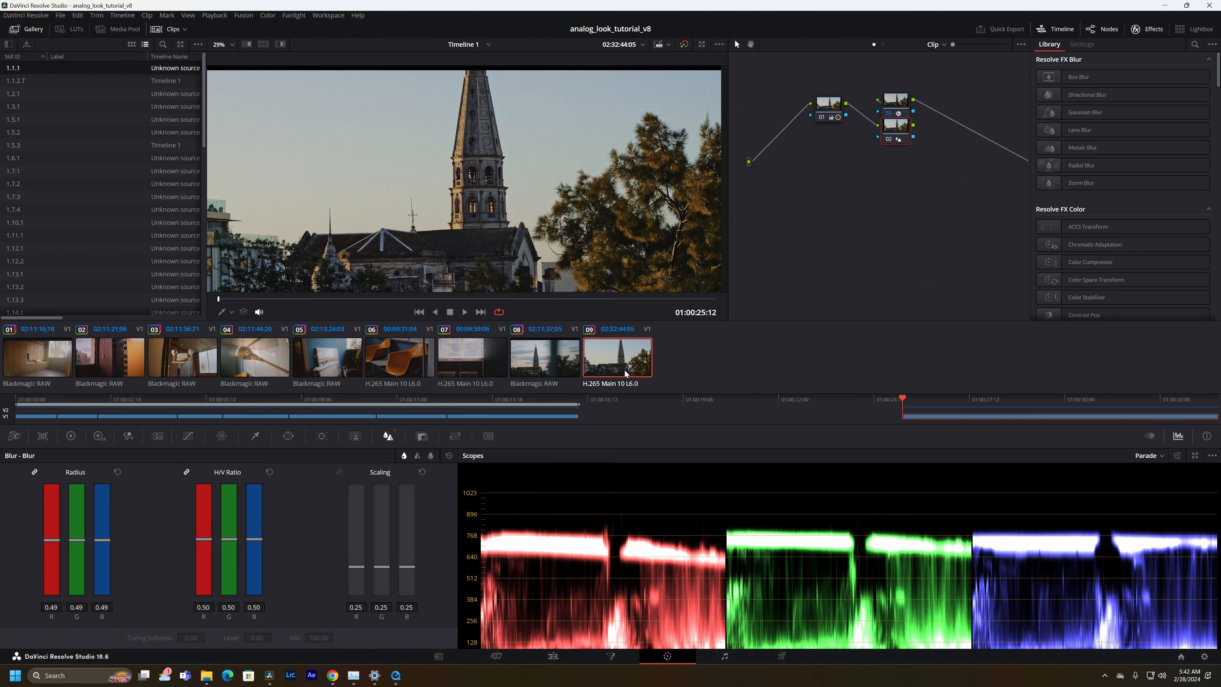
{"action": "scroll", "coordinate": [485, 207], "scroll_direction": "up", "scroll_amount": 10}
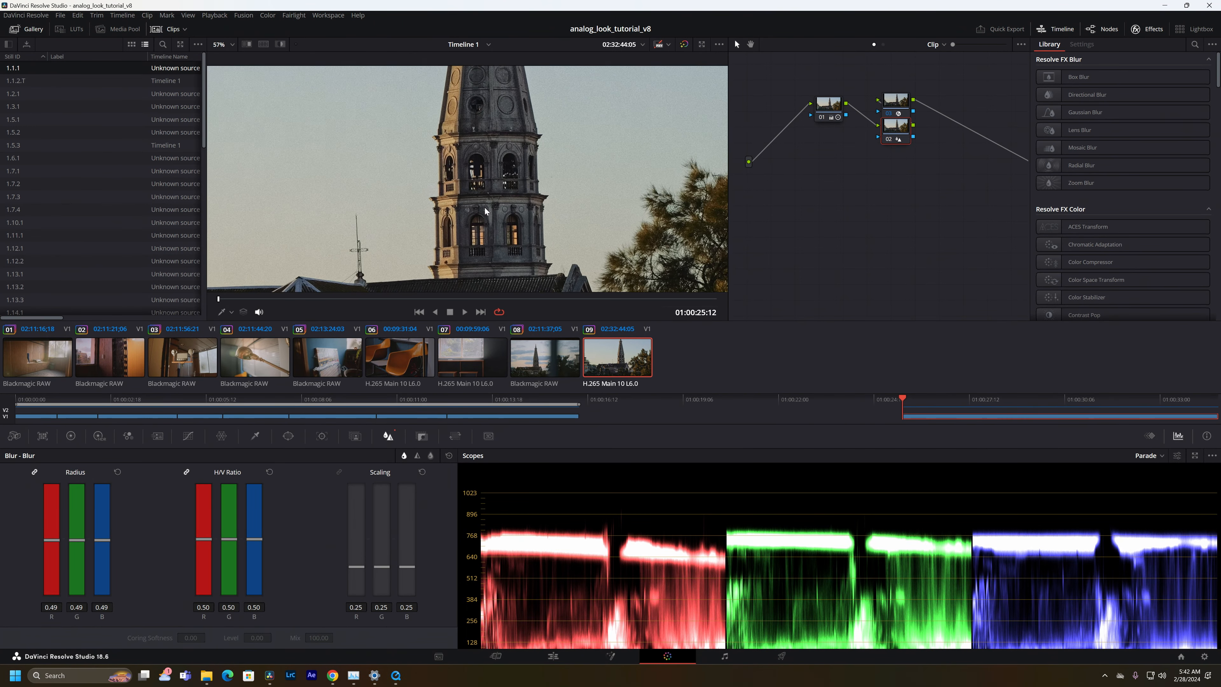
{"action": "left_click_drag", "start_coordinate": [504, 255], "coordinate": [463, 347]}
{"action": "scroll", "coordinate": [483, 204], "scroll_direction": "up", "scroll_amount": 3}
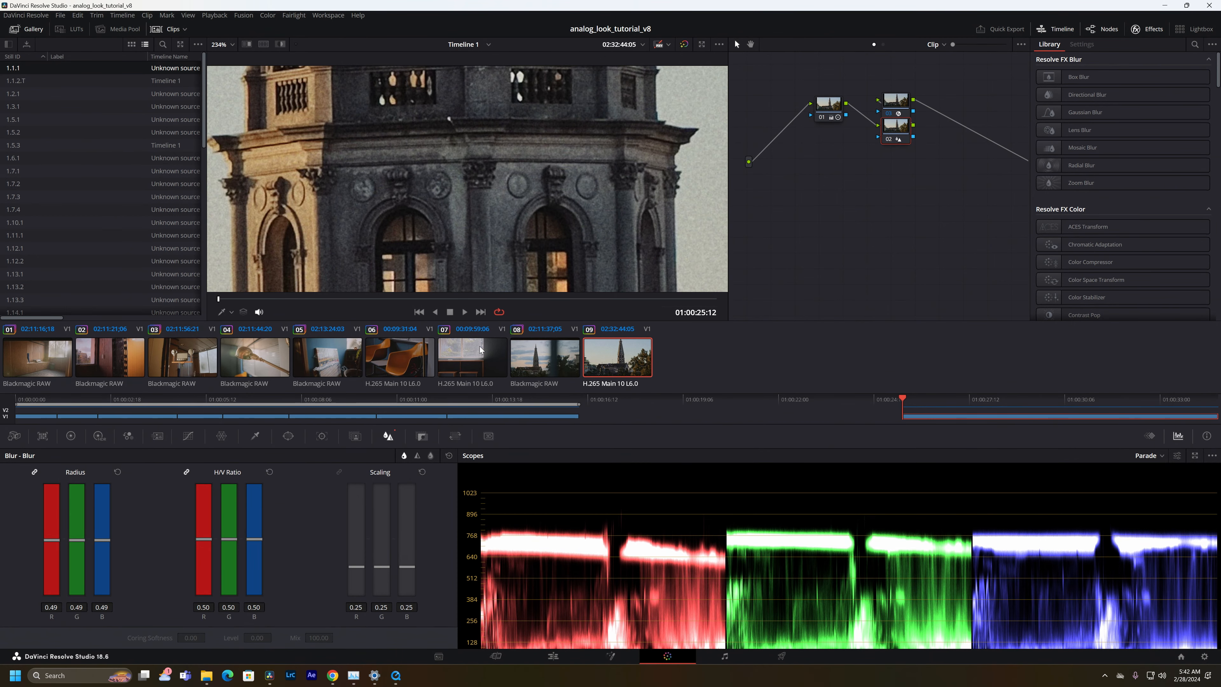
{"action": "scroll", "coordinate": [473, 185], "scroll_direction": "down", "scroll_amount": 5}
{"action": "left_click_drag", "start_coordinate": [455, 202], "coordinate": [467, 326]}
{"action": "left_click_drag", "start_coordinate": [502, 116], "coordinate": [524, 244]}
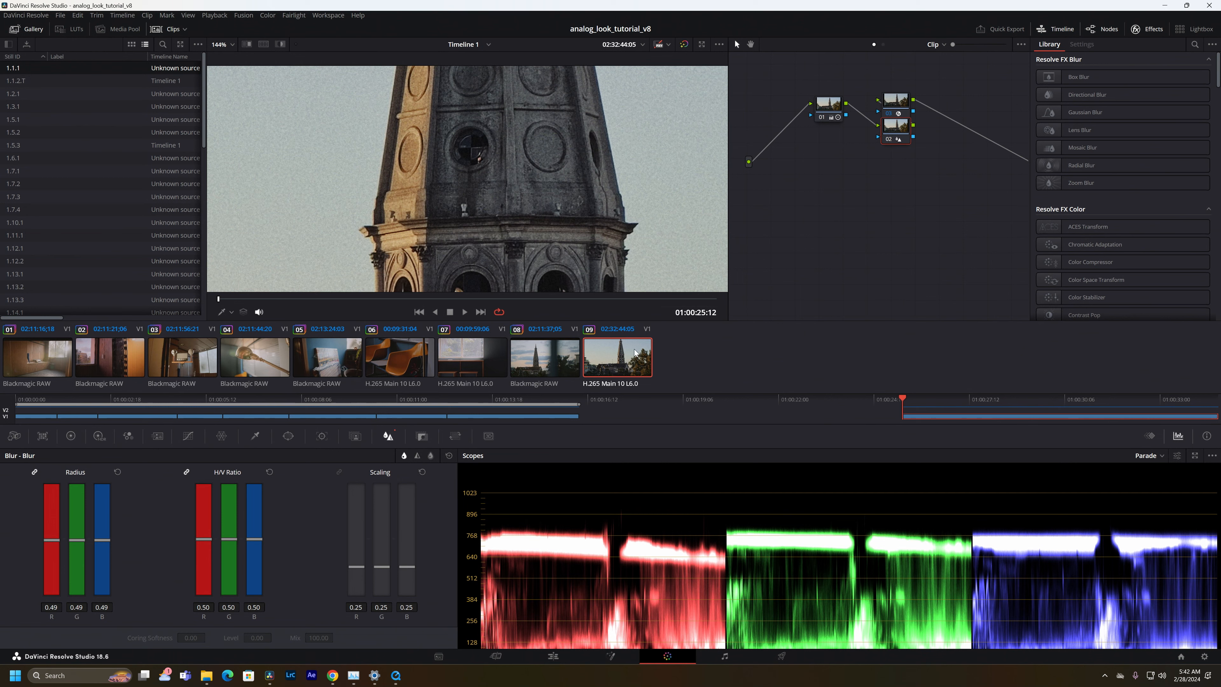
{"action": "scroll", "coordinate": [544, 142], "scroll_direction": "down", "scroll_amount": 6}
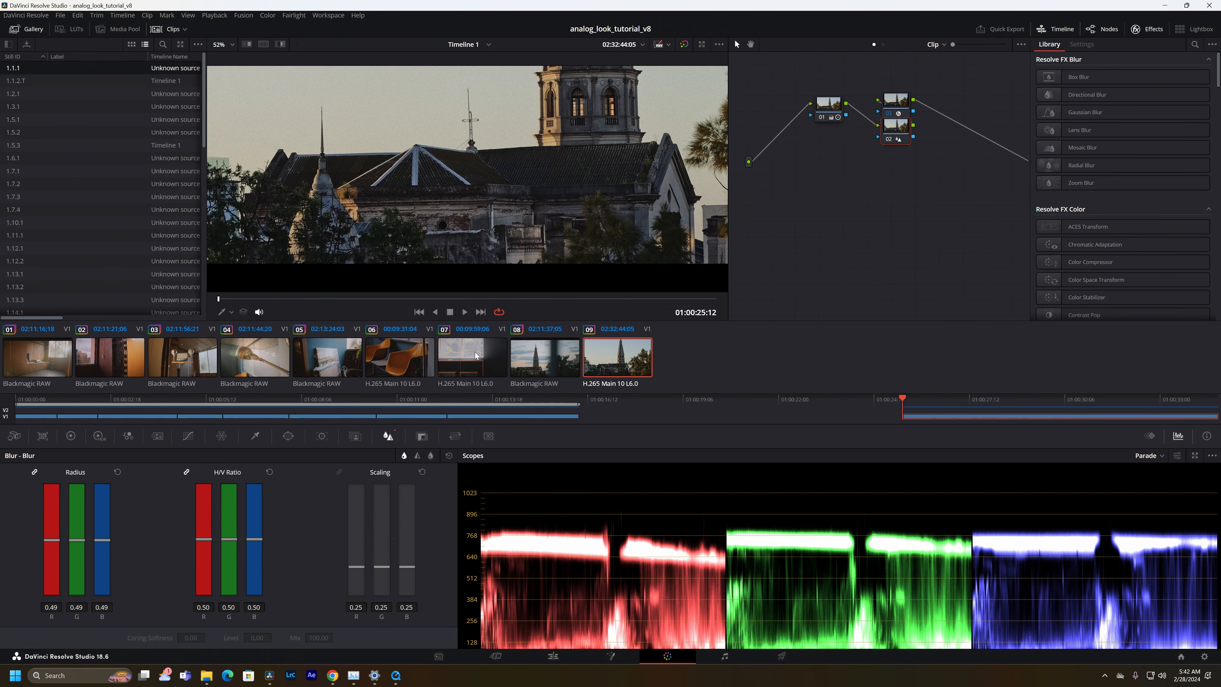
Select clip 08 and compare the church tower with all grades bypassed and with them enabled.
{"action": "key", "text": "Up"}
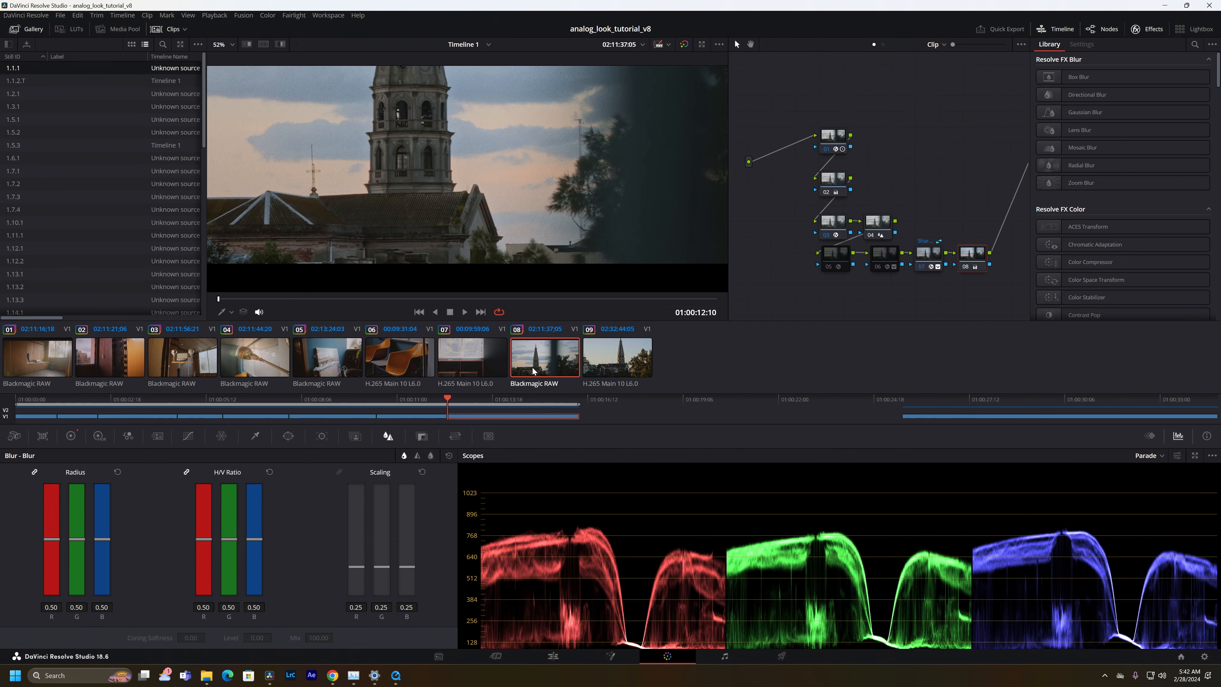
{"action": "left_click", "coordinate": [684, 44]}
{"action": "scroll", "coordinate": [471, 241], "scroll_direction": "up", "scroll_amount": 5}
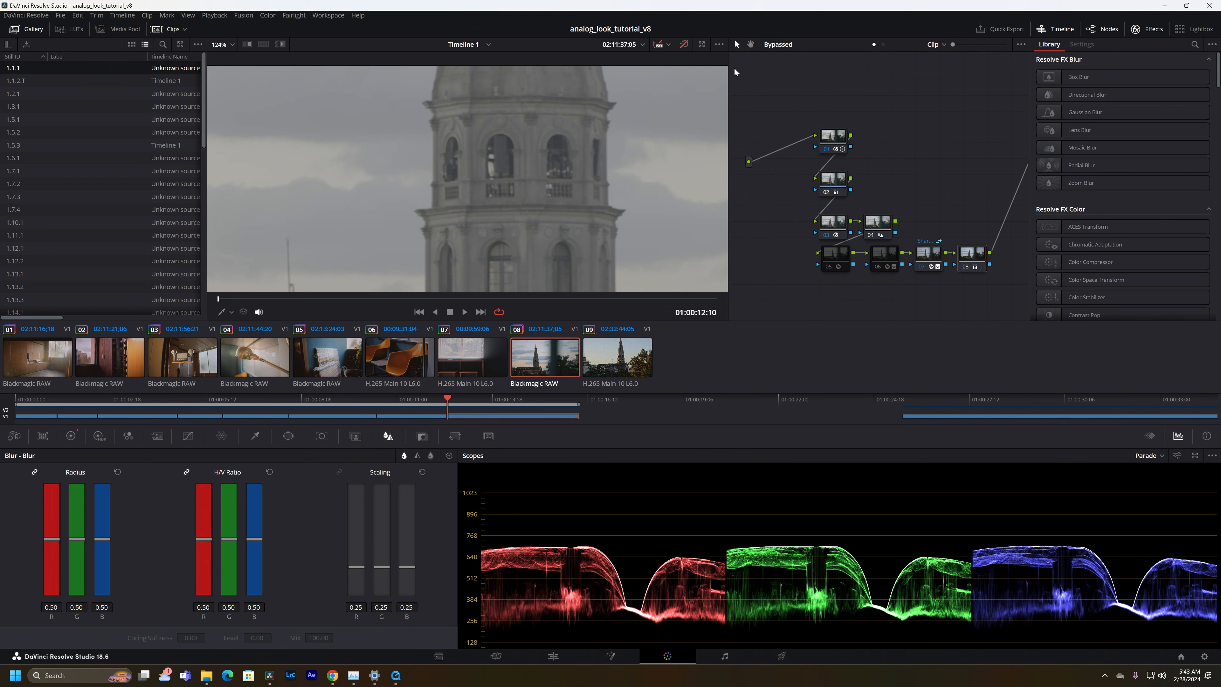
{"action": "left_click", "coordinate": [684, 44]}
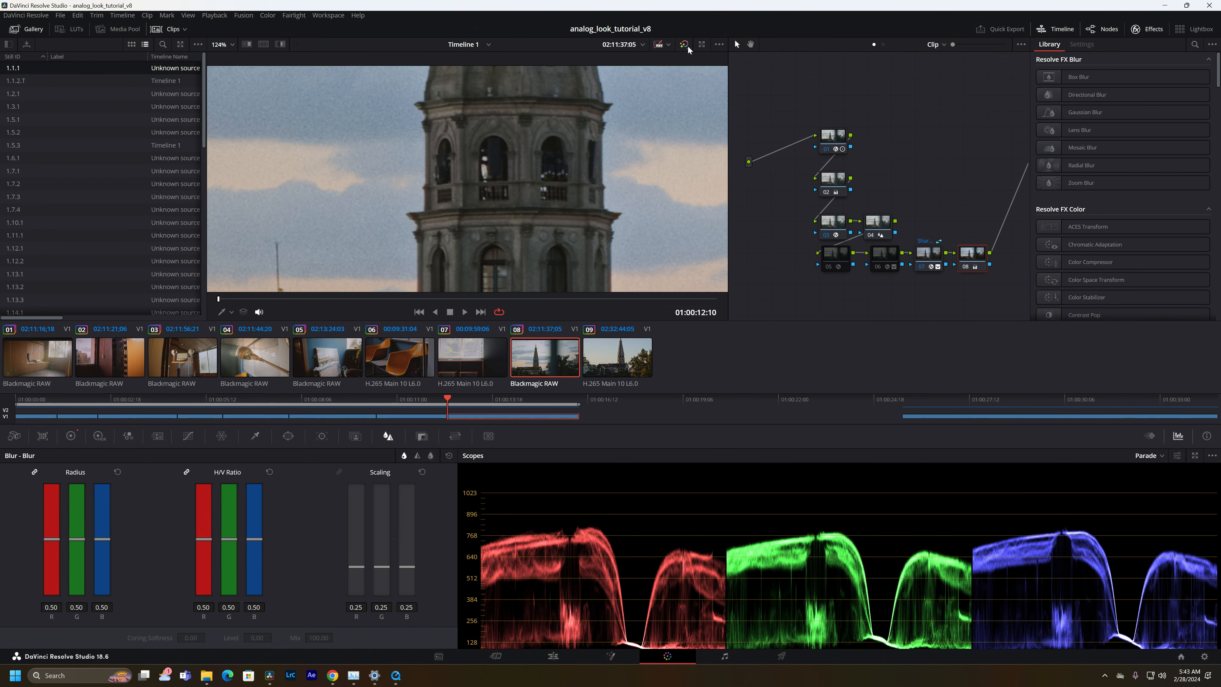
{"action": "scroll", "coordinate": [453, 186], "scroll_direction": "down", "scroll_amount": 3}
{"action": "scroll", "coordinate": [454, 186], "scroll_direction": "down", "scroll_amount": 3}
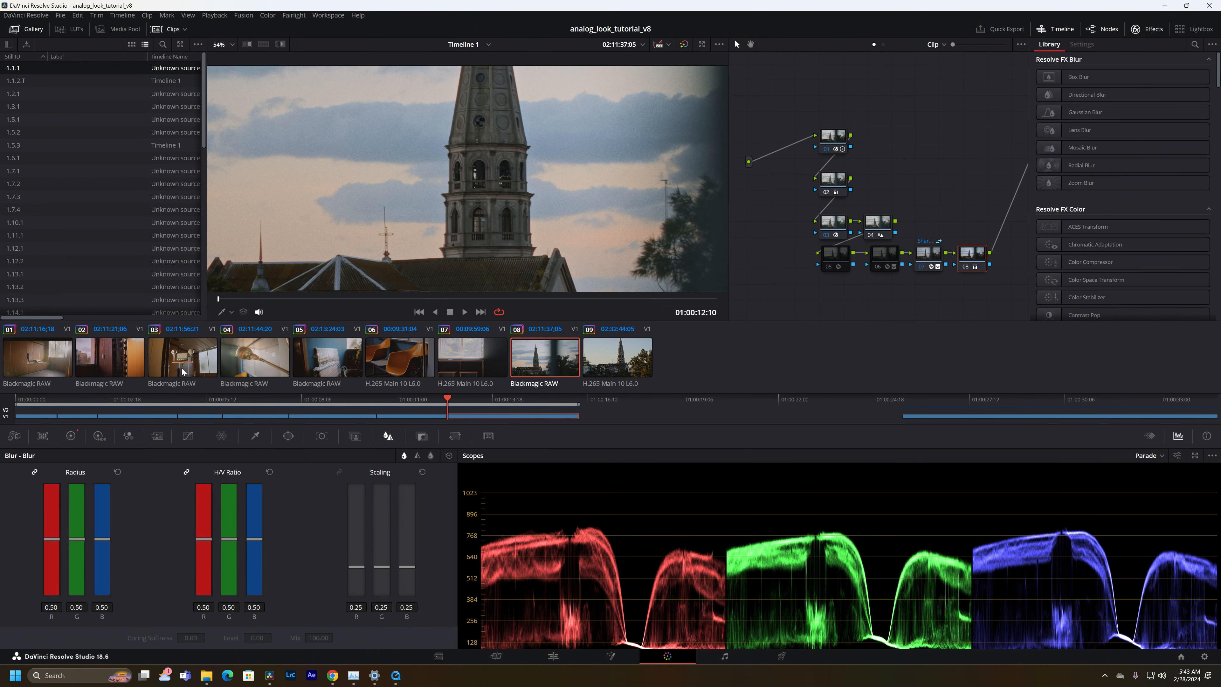
View clip 03 full screen and scrub through it to review the graded gray card and sphere shot.
{"action": "left_click", "coordinate": [179, 358]}
{"action": "scroll", "coordinate": [400, 180], "scroll_direction": "down", "scroll_amount": 4}
{"action": "left_click", "coordinate": [1165, 6]}
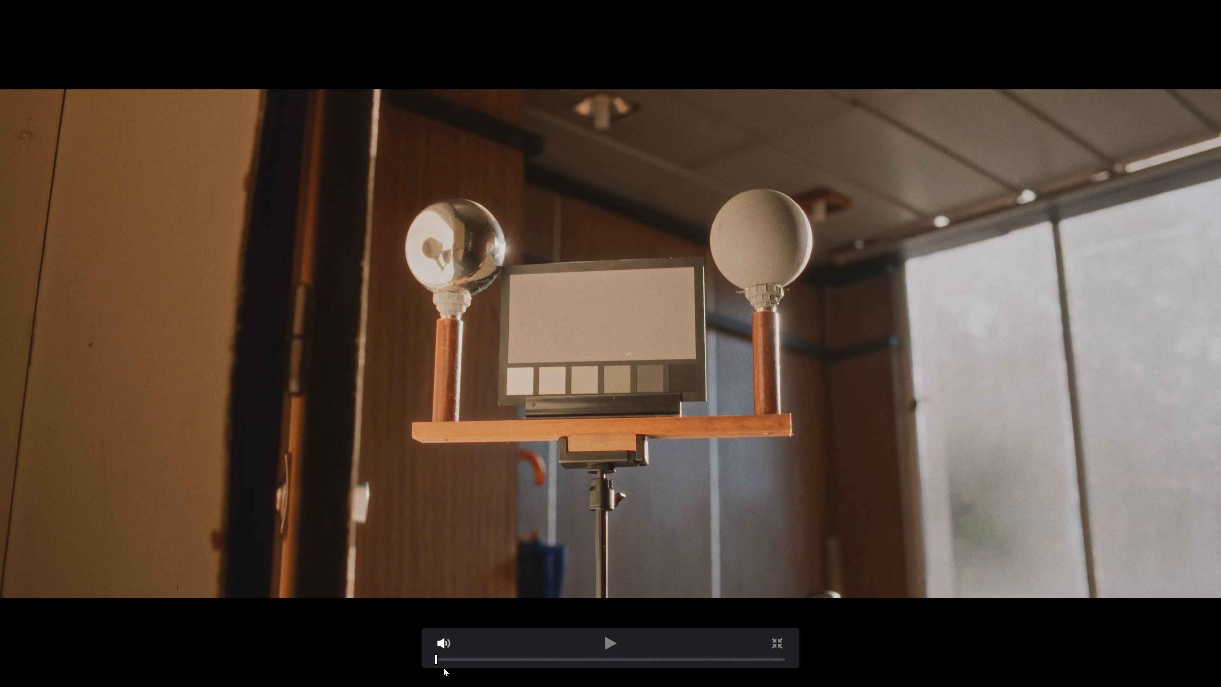
{"action": "left_click_drag", "start_coordinate": [453, 662], "coordinate": [590, 671]}
{"action": "left_click", "coordinate": [753, 660]}
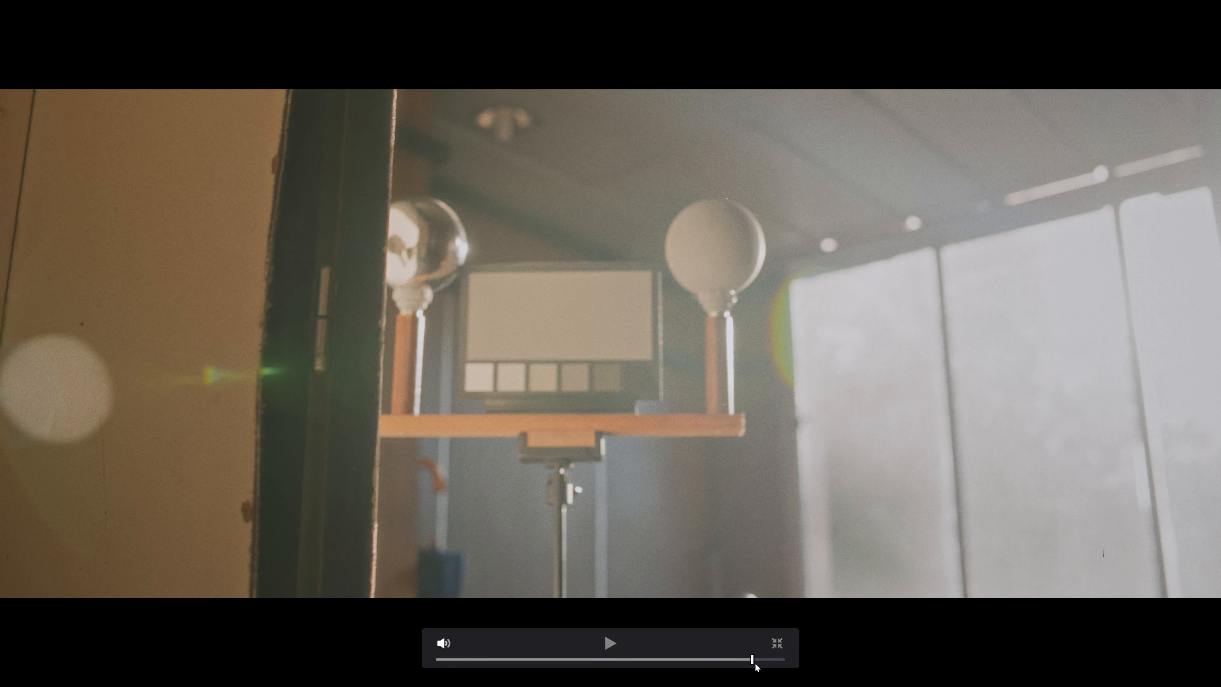
{"action": "left_click_drag", "start_coordinate": [739, 667], "coordinate": [423, 665]}
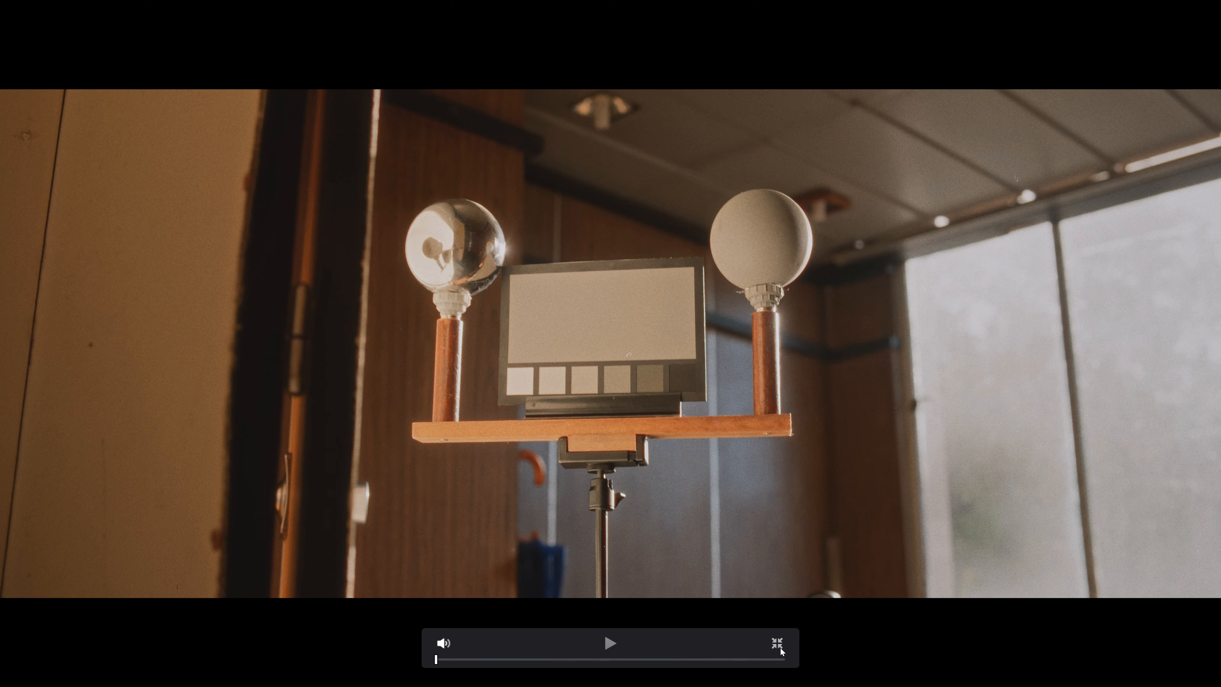
{"action": "left_click_drag", "start_coordinate": [648, 659], "coordinate": [683, 643]}
{"action": "left_click", "coordinate": [776, 643]}
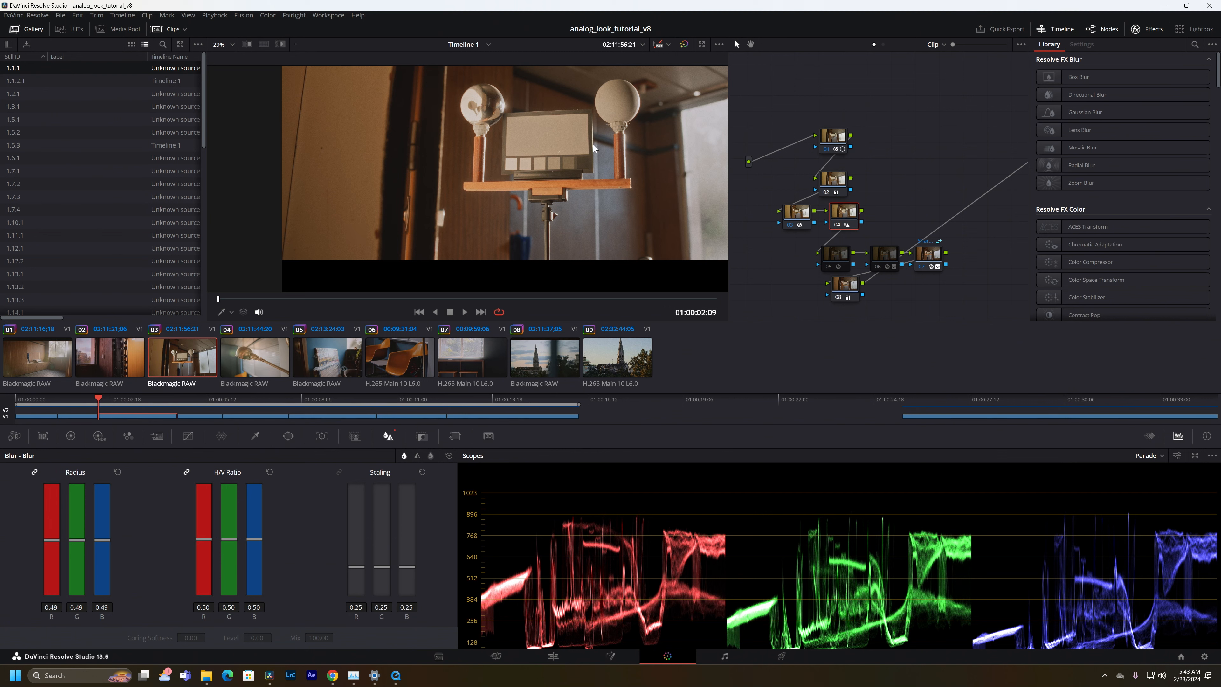
{"action": "left_click_drag", "start_coordinate": [595, 150], "coordinate": [557, 173]}
Select clip 05 and play the timeline full screen into clip 06, stopping on the orange chairs.
{"action": "left_click", "coordinate": [301, 363]}
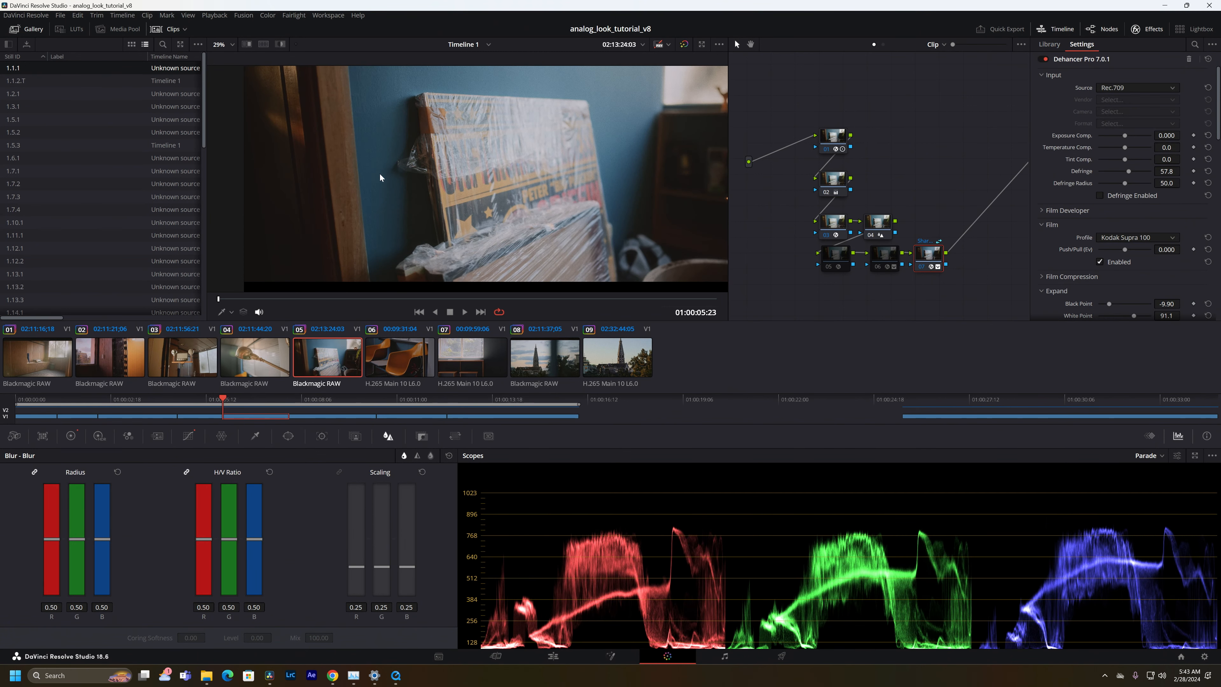
{"action": "left_click", "coordinate": [605, 371]}
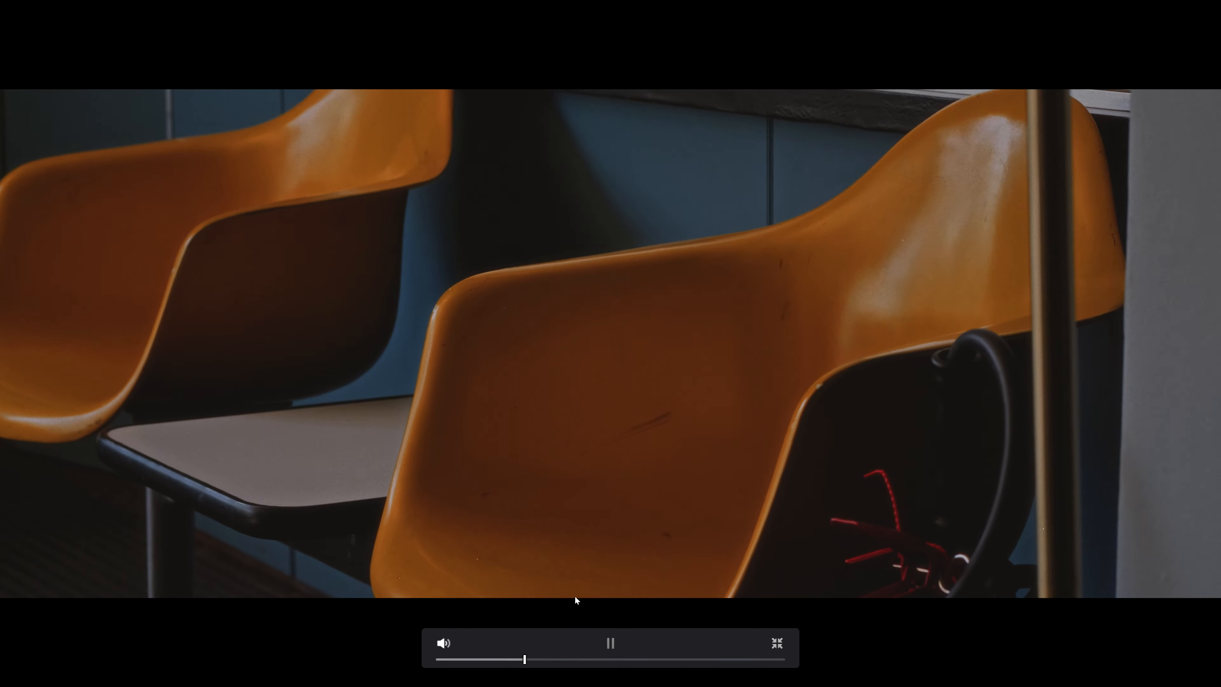
{"action": "left_click", "coordinate": [612, 638]}
{"action": "key", "text": "Escape"}
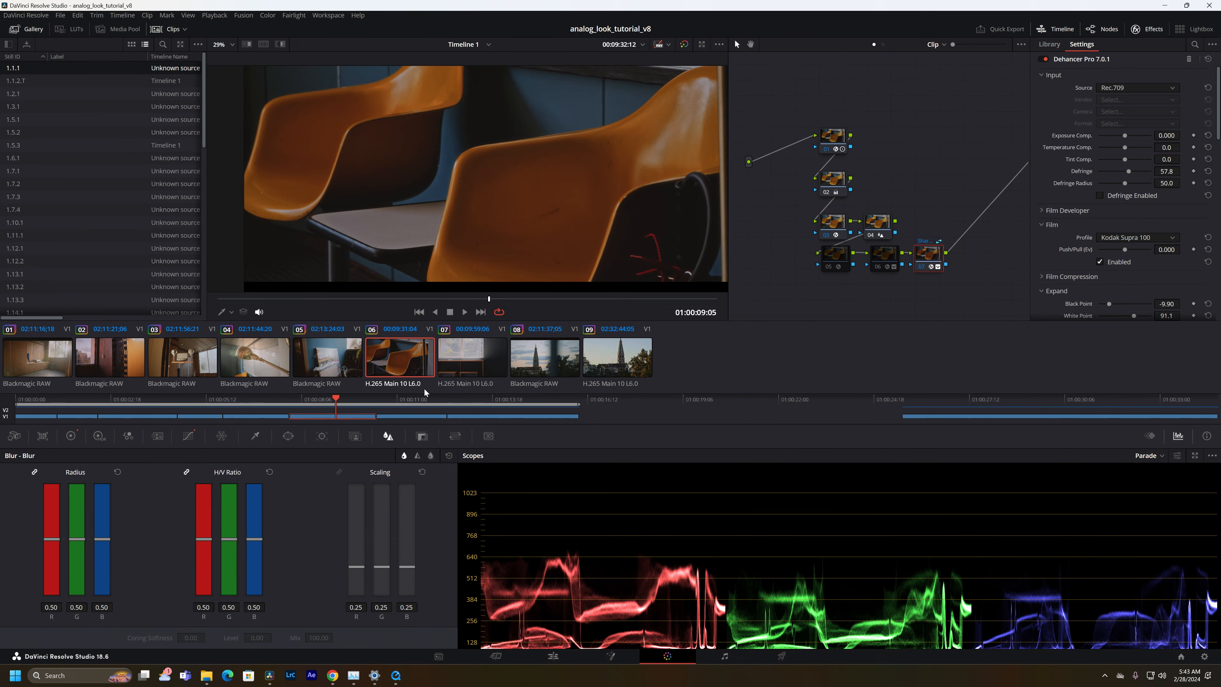
Return to clip 05 with loop playback on and scrub through its opening part full screen.
{"action": "left_click", "coordinate": [357, 361]}
{"action": "left_click", "coordinate": [499, 312]}
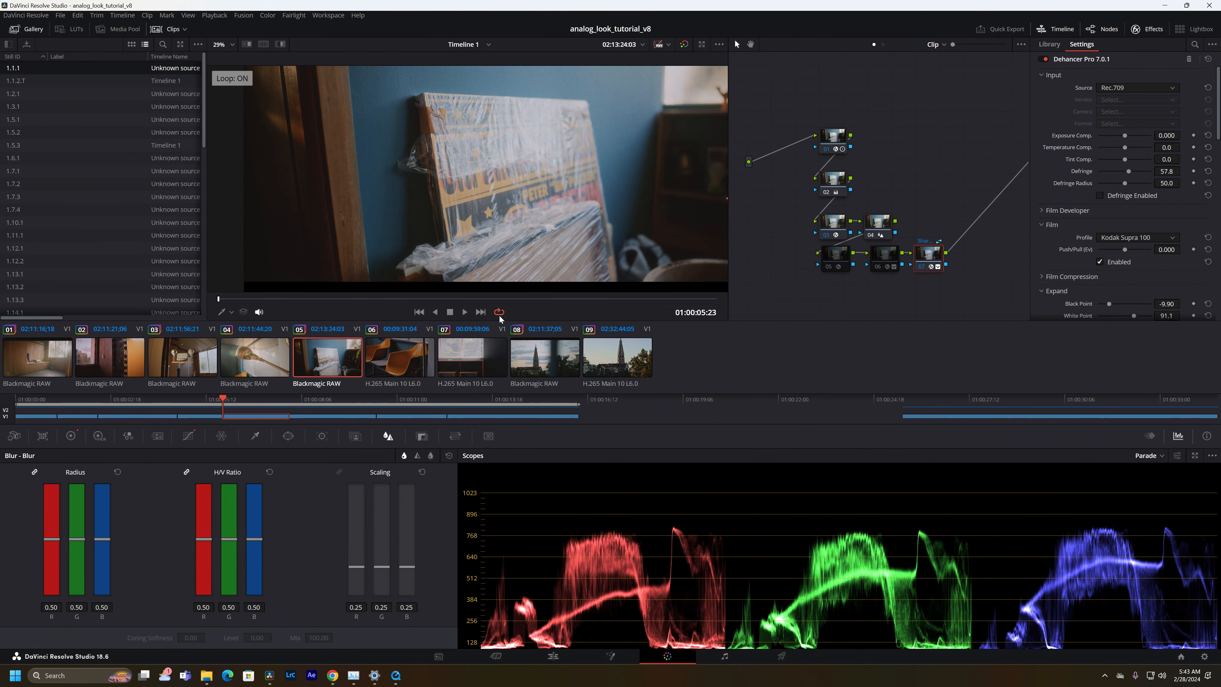
{"action": "key", "text": "ctrl+f"}
{"action": "left_click_drag", "start_coordinate": [436, 659], "coordinate": [494, 660]}
{"action": "left_click", "coordinate": [777, 643]}
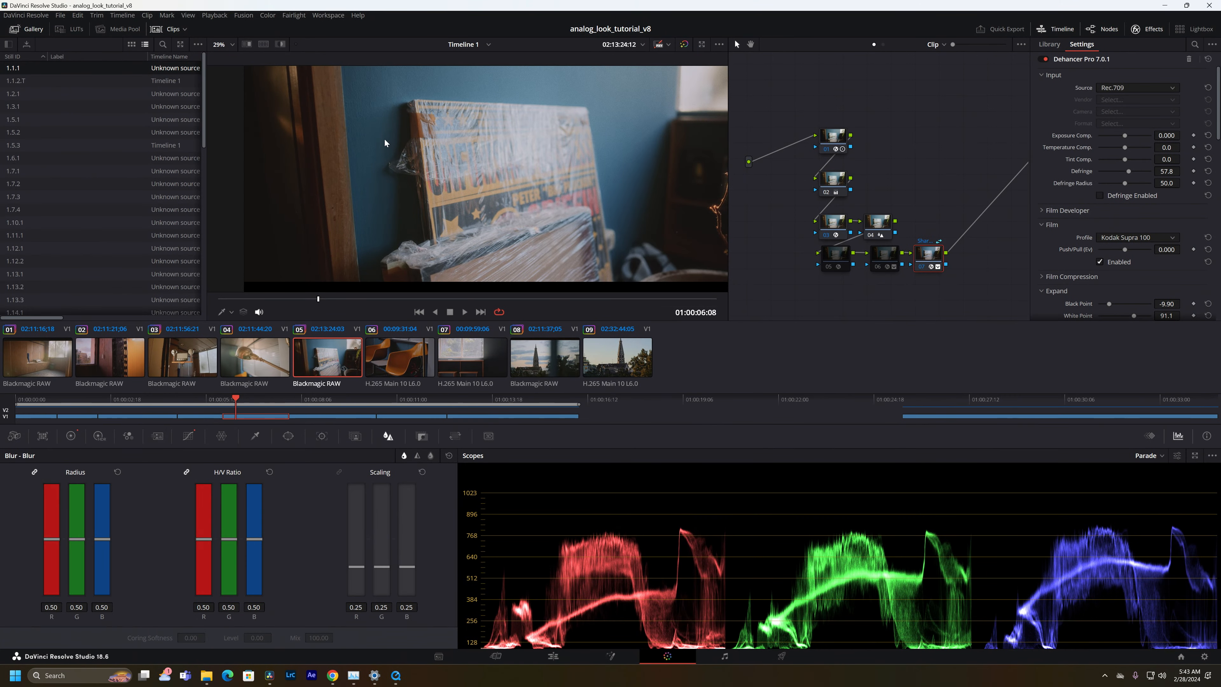
Inspect the plant, twigs and shelf area of clip 05 up close for softness and halation.
{"action": "scroll", "coordinate": [384, 139], "scroll_direction": "up", "scroll_amount": 10}
{"action": "scroll", "coordinate": [443, 94], "scroll_direction": "down", "scroll_amount": 8}
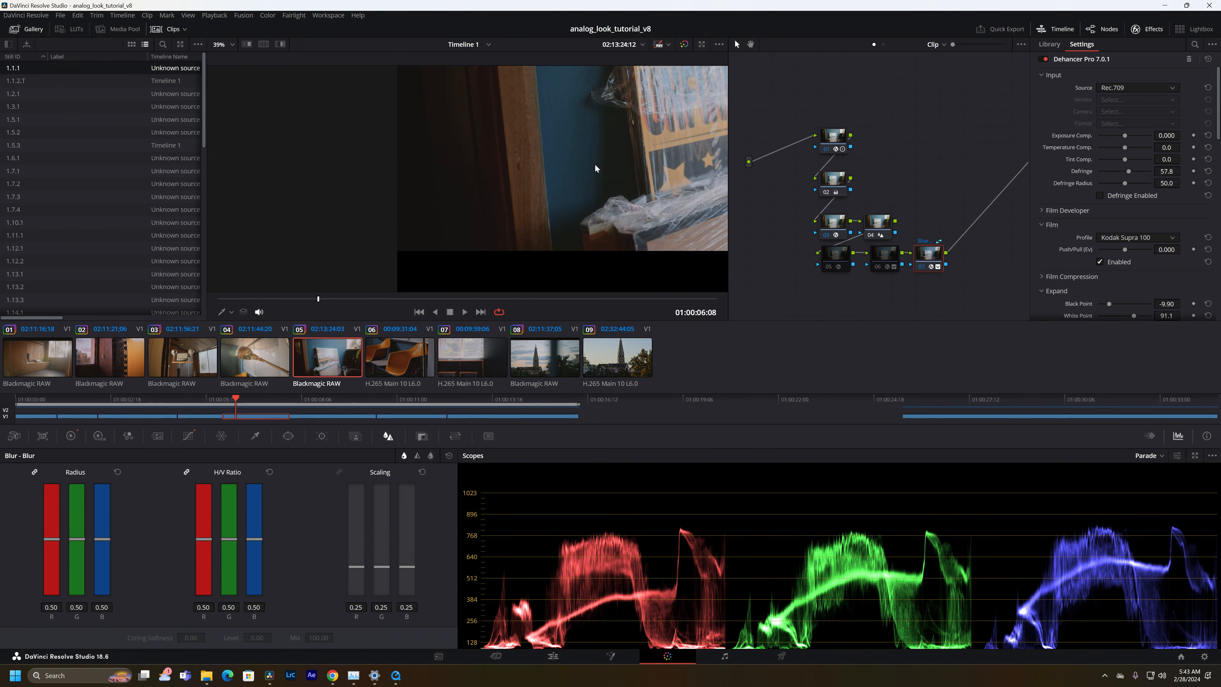
{"action": "scroll", "coordinate": [597, 163], "scroll_direction": "up", "scroll_amount": 4}
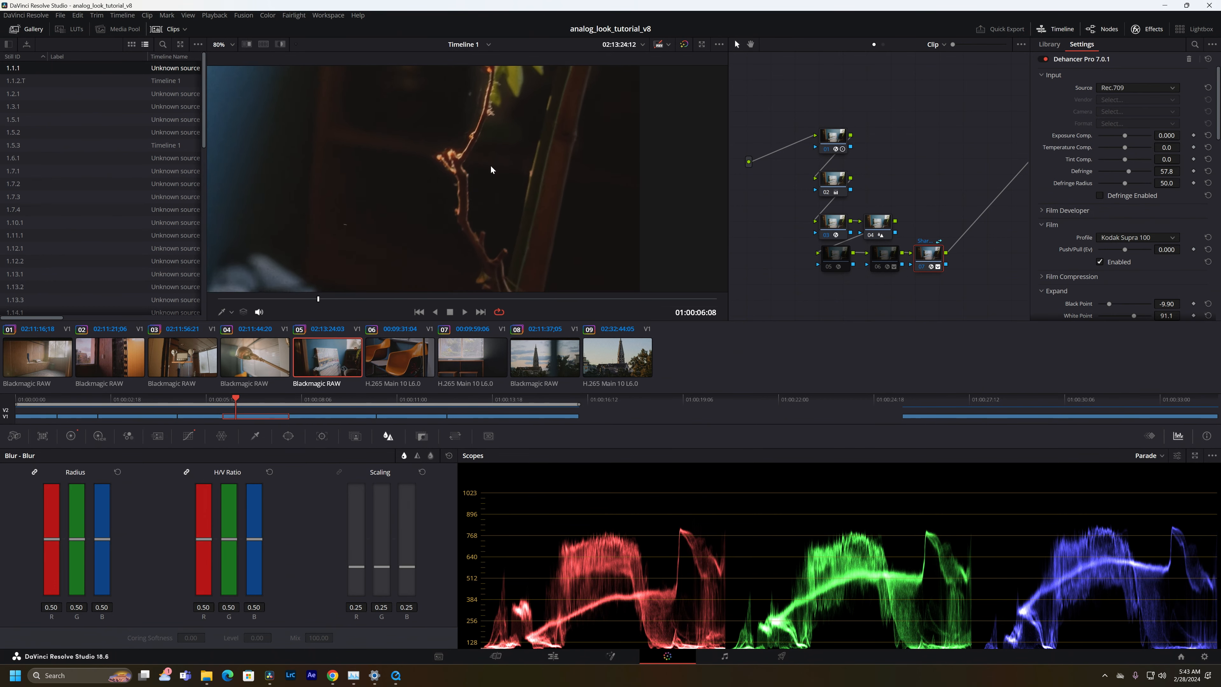
{"action": "left_click_drag", "start_coordinate": [491, 165], "coordinate": [436, 312]}
{"action": "left_click_drag", "start_coordinate": [468, 85], "coordinate": [464, 380]}
{"action": "scroll", "coordinate": [508, 202], "scroll_direction": "up", "scroll_amount": 1}
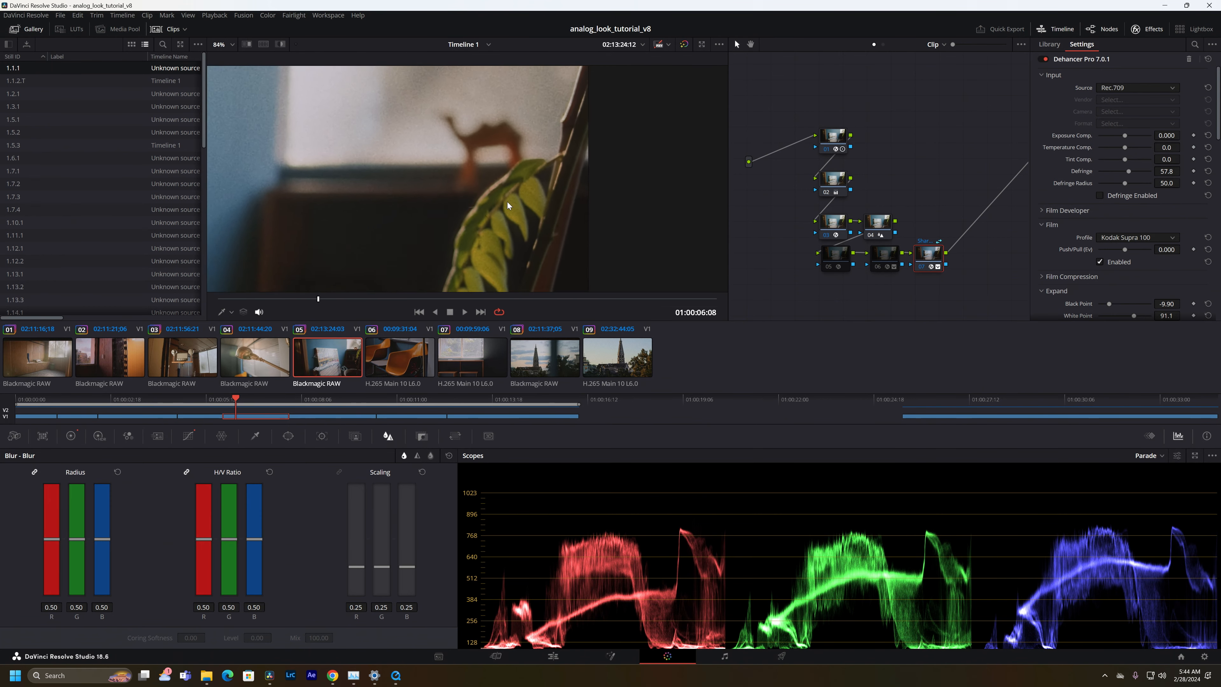
{"action": "scroll", "coordinate": [508, 202], "scroll_direction": "down", "scroll_amount": 8}
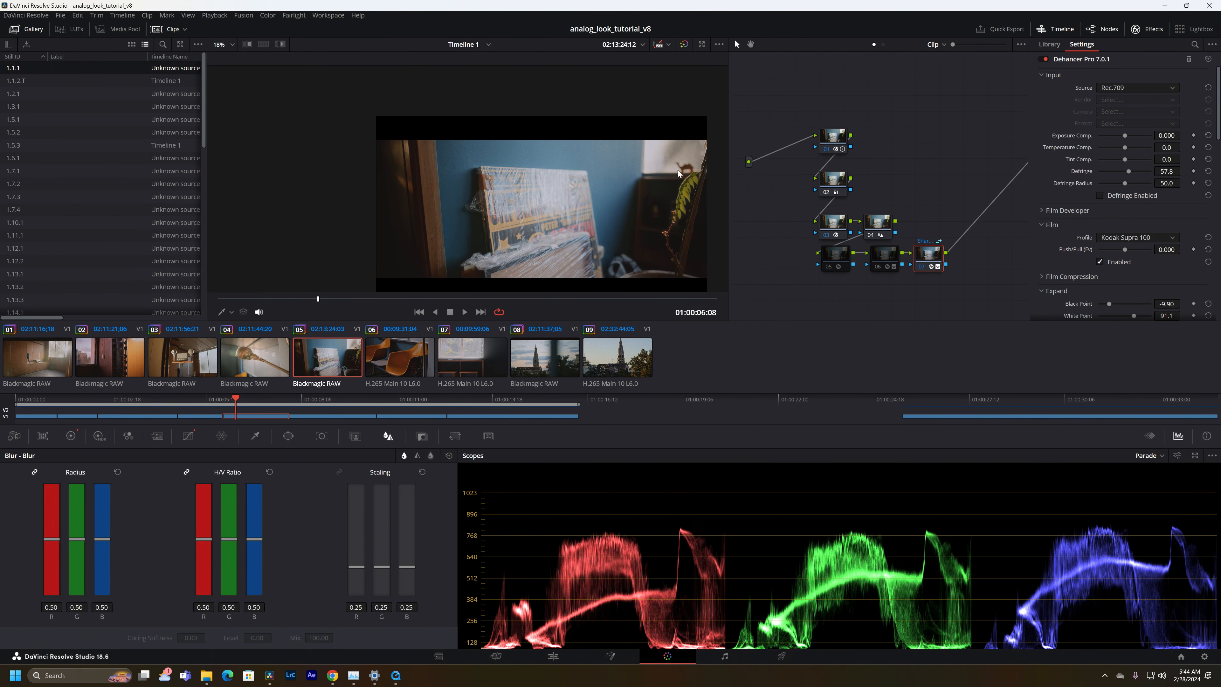
Examine the plastic-wrapped poster in clip 05 up close to judge its texture and edge softness.
{"action": "left_click_drag", "start_coordinate": [532, 219], "coordinate": [361, 155]}
{"action": "scroll", "coordinate": [498, 189], "scroll_direction": "up", "scroll_amount": 5}
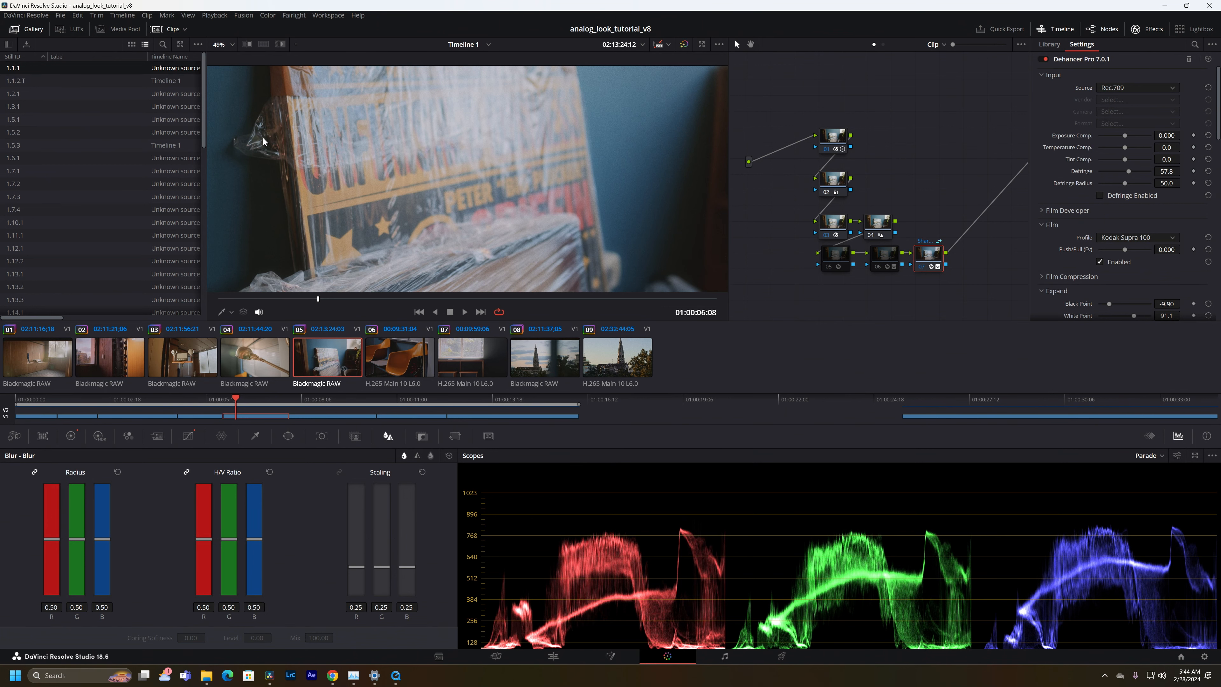
{"action": "scroll", "coordinate": [352, 137], "scroll_direction": "up", "scroll_amount": 5}
{"action": "left_click_drag", "start_coordinate": [440, 226], "coordinate": [469, 374]}
{"action": "scroll", "coordinate": [422, 156], "scroll_direction": "down", "scroll_amount": 5}
{"action": "scroll", "coordinate": [423, 155], "scroll_direction": "down", "scroll_amount": 1}
{"action": "left_click_drag", "start_coordinate": [422, 156], "coordinate": [415, 219]}
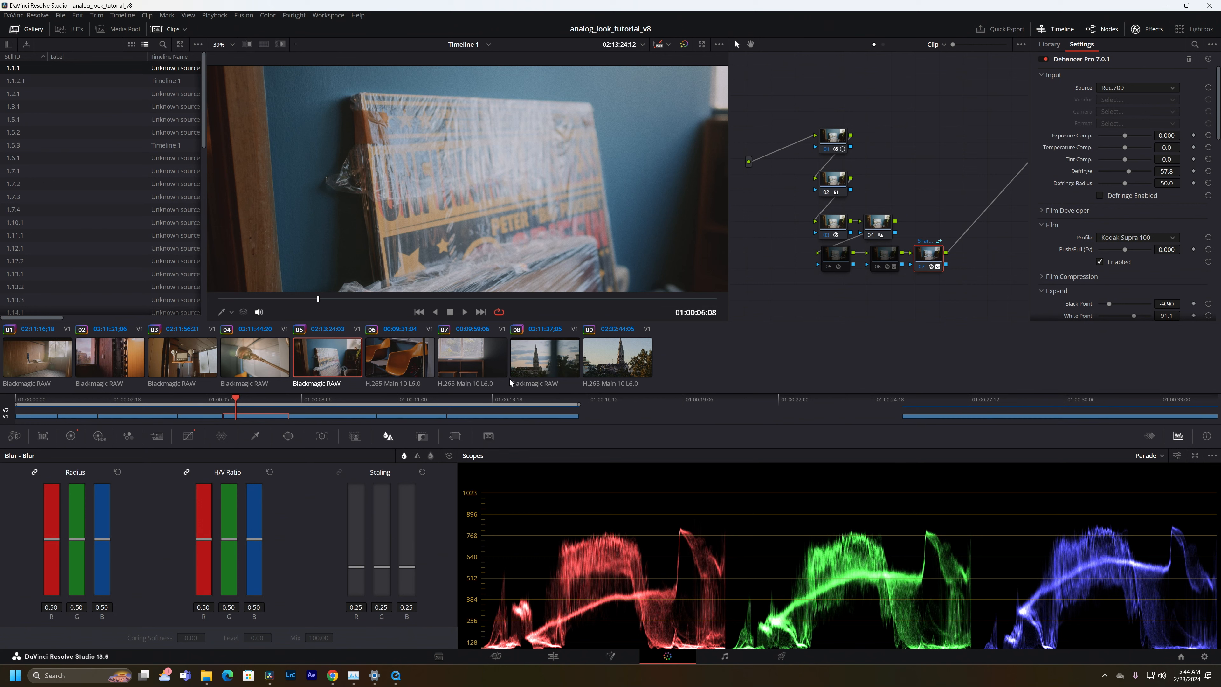
Select clip 06 and scrub back and forth through the orange chairs shot full screen.
{"action": "left_click", "coordinate": [376, 360]}
{"action": "scroll", "coordinate": [488, 181], "scroll_direction": "down", "scroll_amount": 3}
{"action": "scroll", "coordinate": [436, 184], "scroll_direction": "up", "scroll_amount": 1}
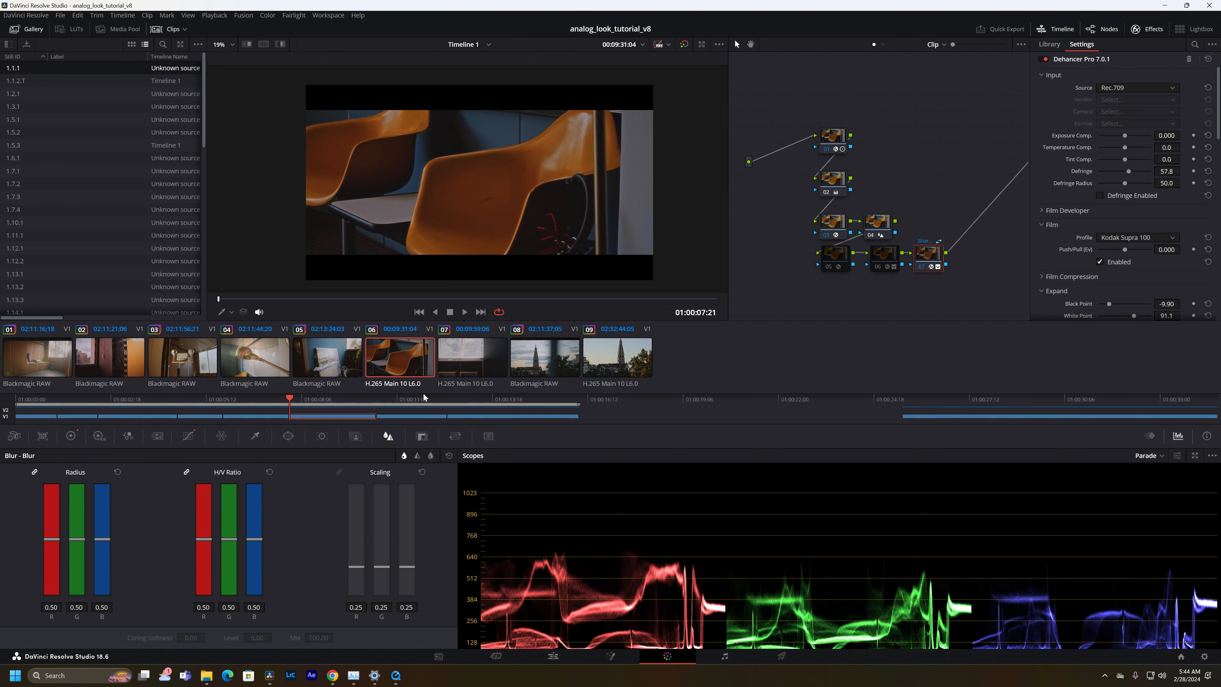
{"action": "key", "text": "p"}
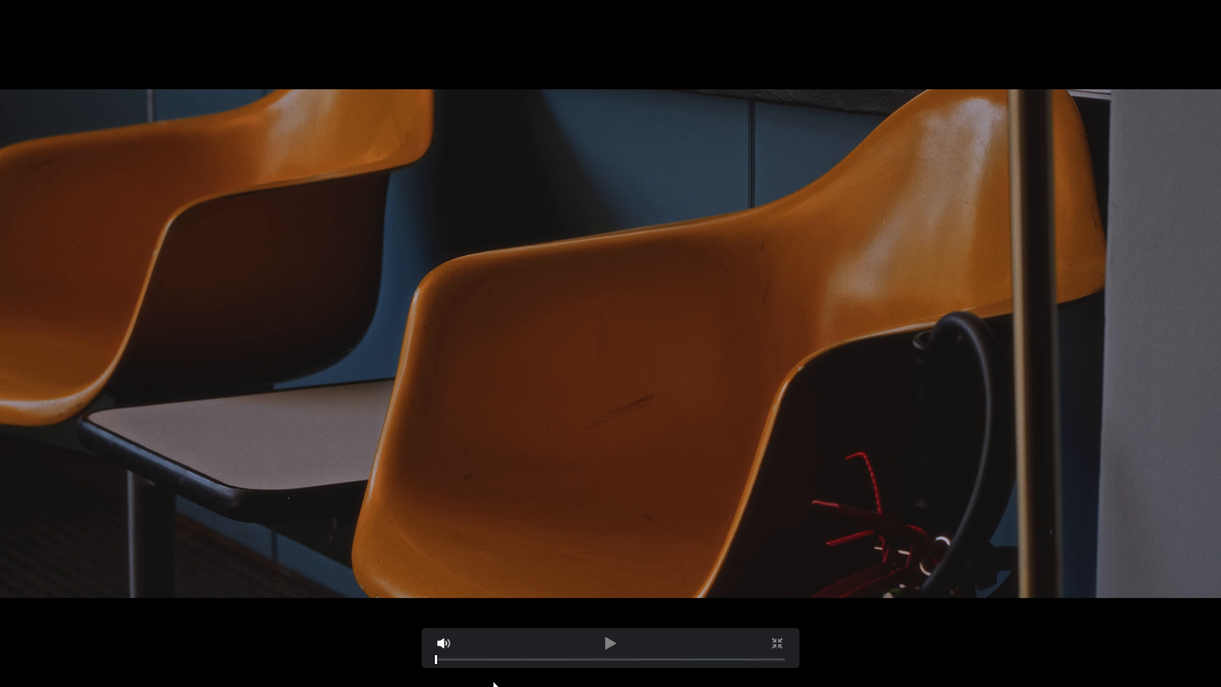
{"action": "left_click_drag", "start_coordinate": [461, 668], "coordinate": [572, 662]}
{"action": "left_click_drag", "start_coordinate": [734, 660], "coordinate": [649, 660]}
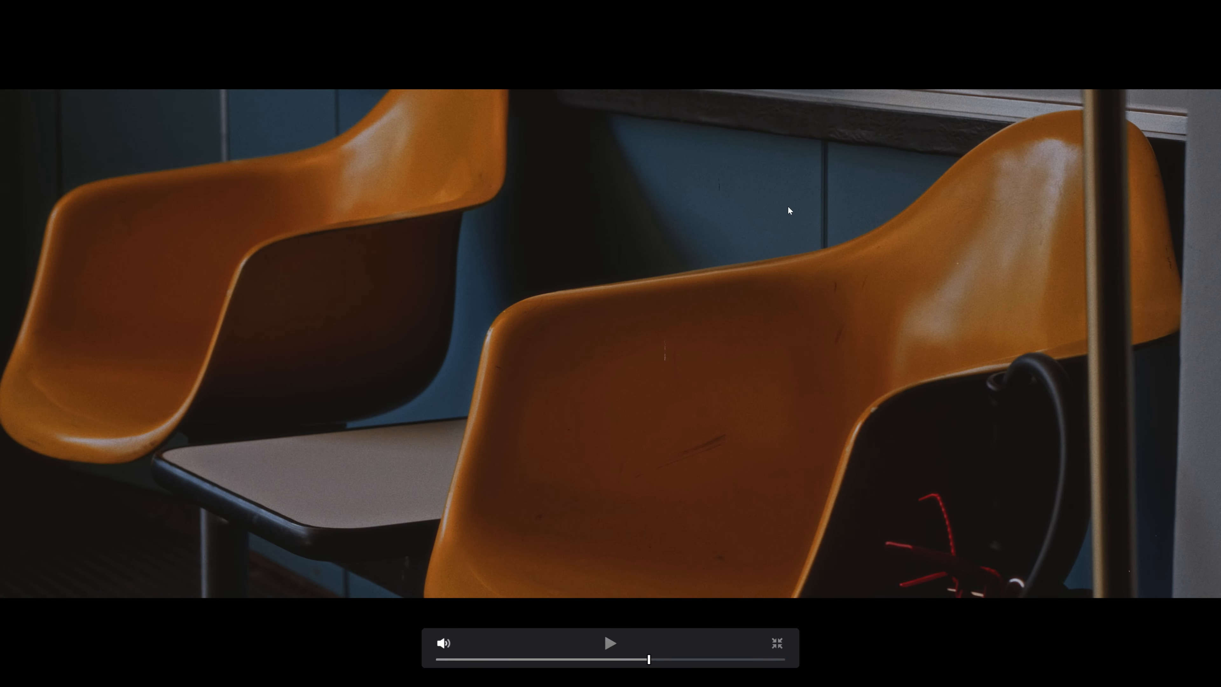
{"action": "mouse_move", "coordinate": [550, 660]}
{"action": "left_mouse_down"}
{"action": "mouse_move", "coordinate": [478, 662]}
{"action": "mouse_move", "coordinate": [701, 660]}
{"action": "mouse_move", "coordinate": [566, 660]}
{"action": "left_mouse_up"}
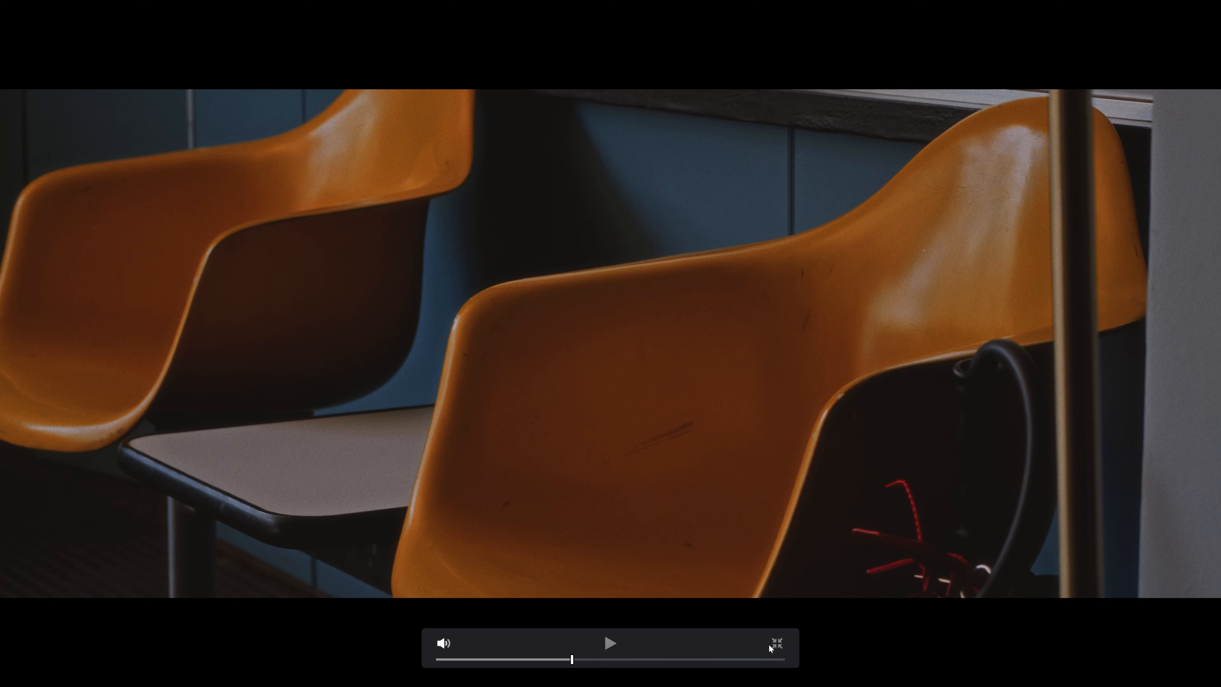
{"action": "left_click", "coordinate": [777, 643]}
Select clip 07 and scrub forward to 01:00:10:20 to view the window and desk shot.
{"action": "left_click", "coordinate": [496, 354]}
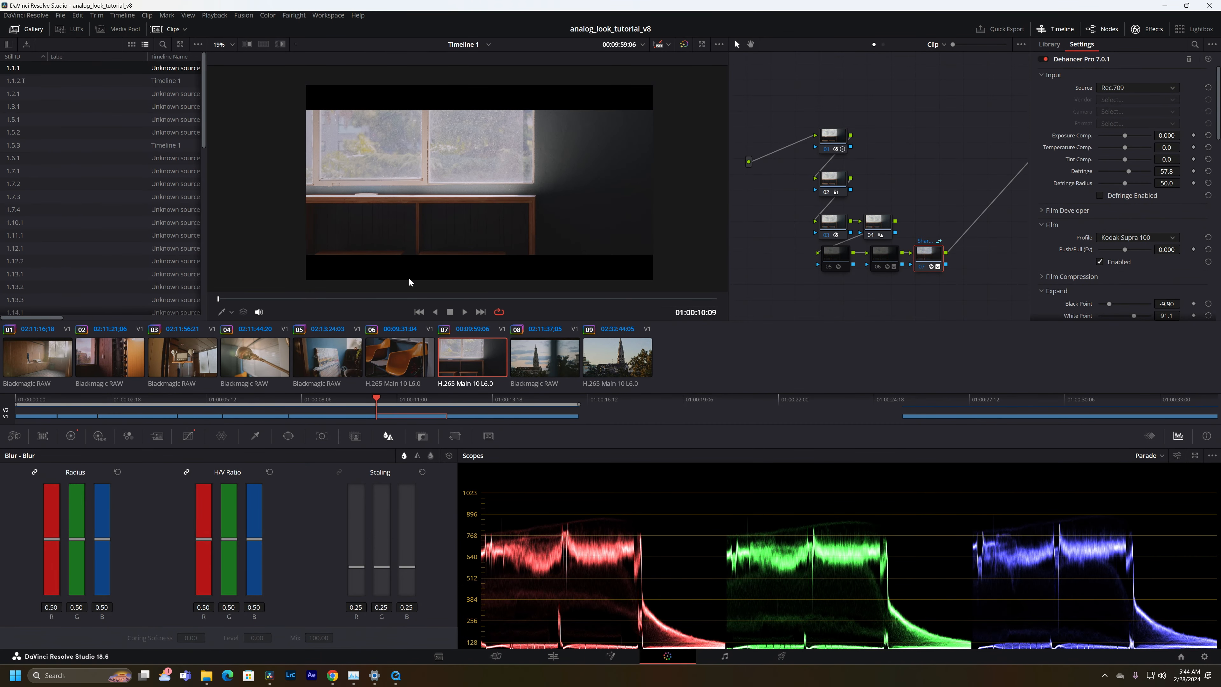
{"action": "left_click_drag", "start_coordinate": [224, 301], "coordinate": [332, 299]}
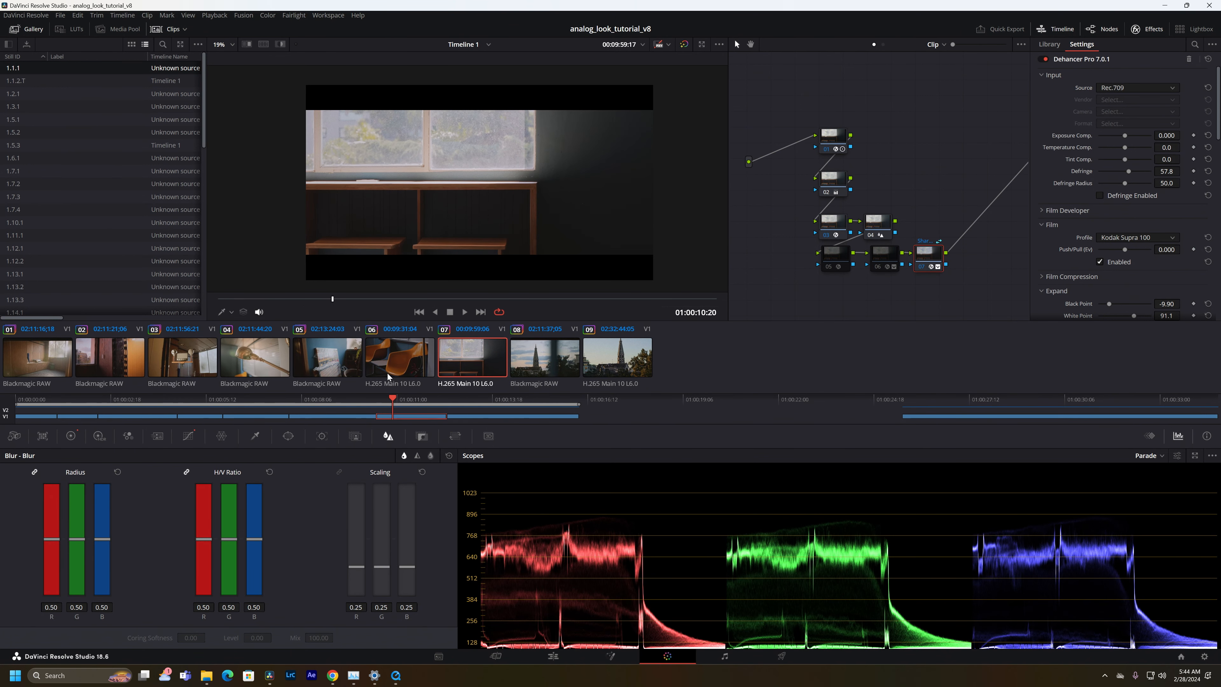
Play clip 07 and scrub through the window and desk shot full screen and in the viewer up to 01:00:11:21.
{"action": "left_click", "coordinate": [462, 312]}
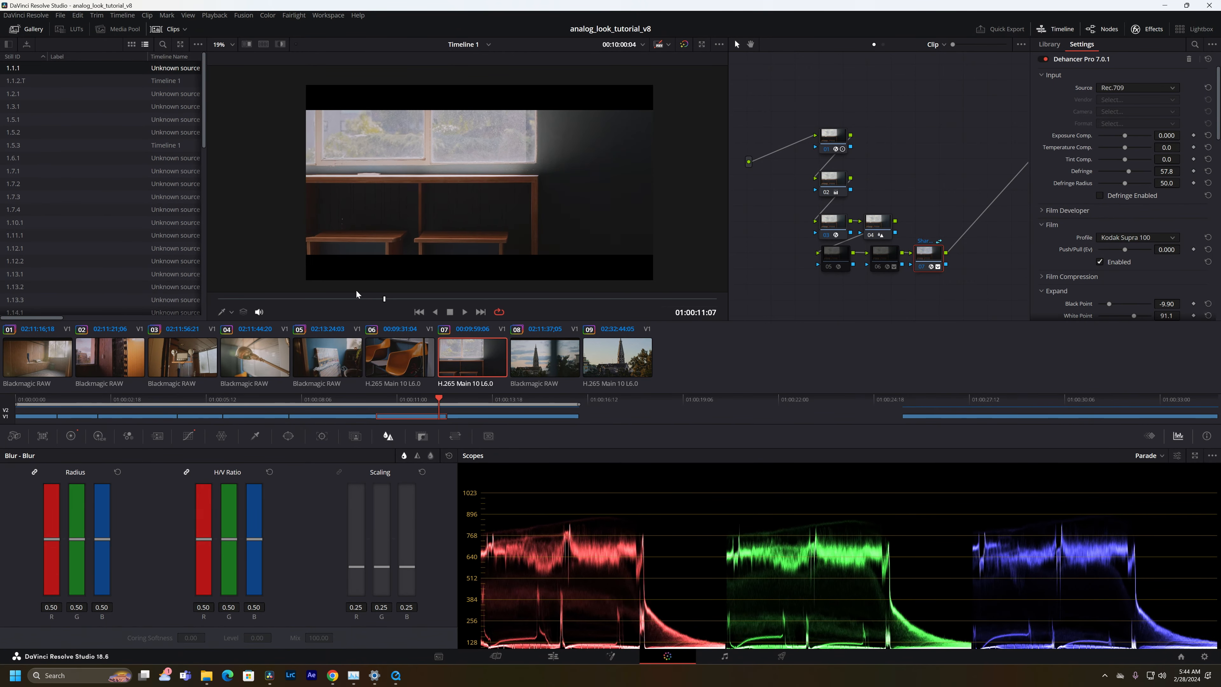
{"action": "scroll", "coordinate": [447, 166], "scroll_direction": "up", "scroll_amount": 6}
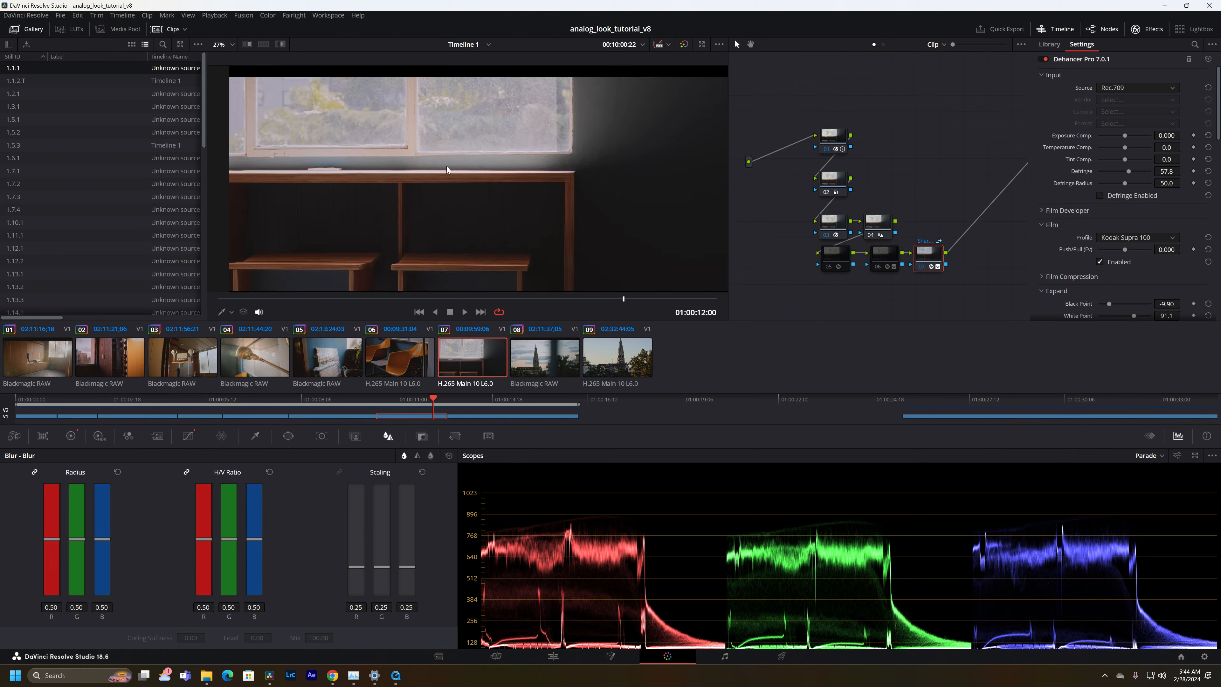
{"action": "key", "text": "ctrl+f"}
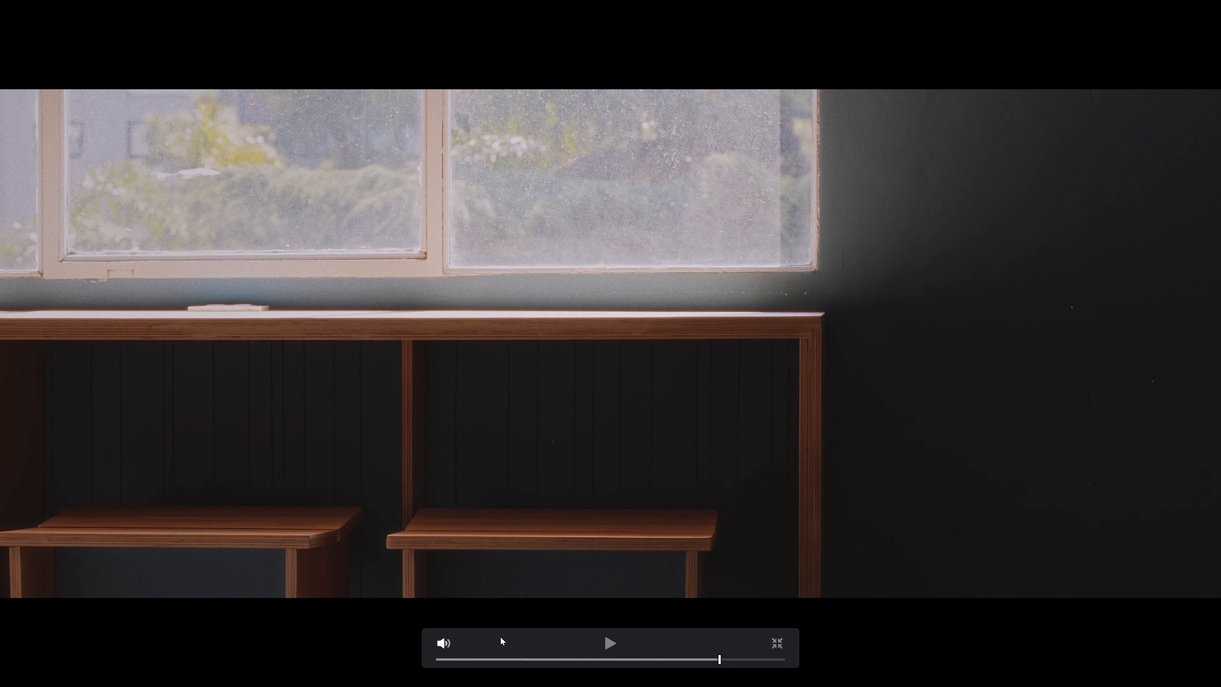
{"action": "left_click_drag", "start_coordinate": [619, 669], "coordinate": [640, 678]}
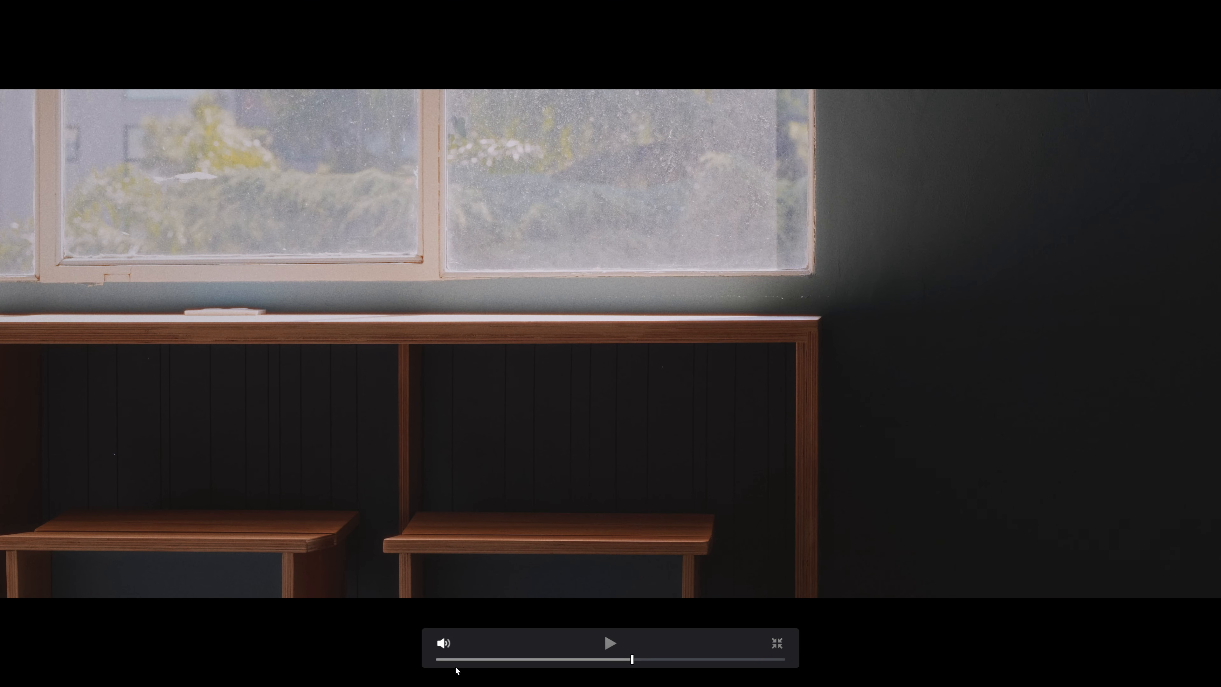
{"action": "left_click_drag", "start_coordinate": [475, 663], "coordinate": [509, 670]}
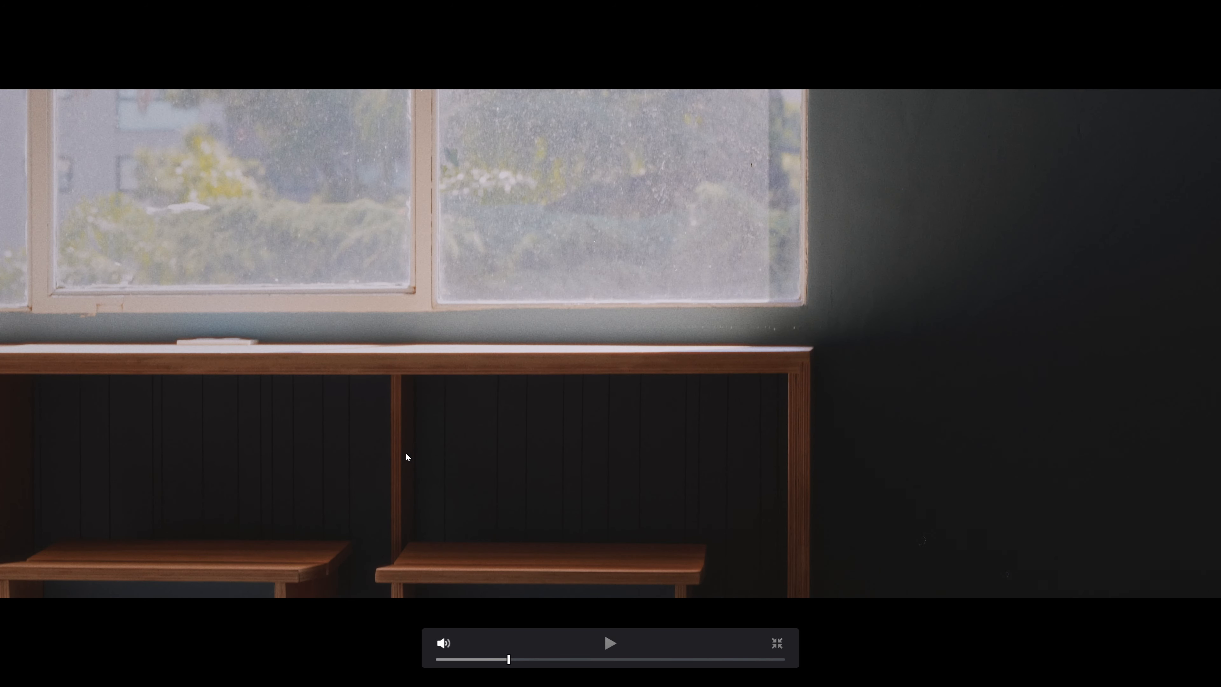
{"action": "key", "text": "Escape"}
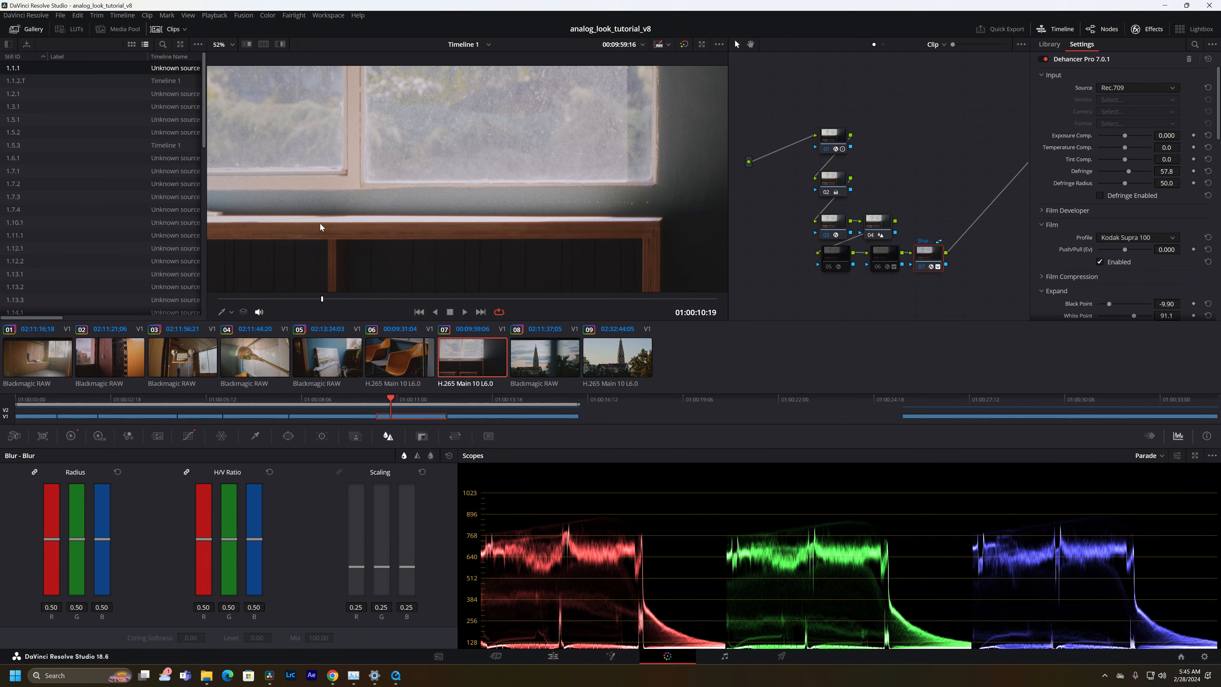
{"action": "left_click_drag", "start_coordinate": [396, 402], "coordinate": [428, 406]}
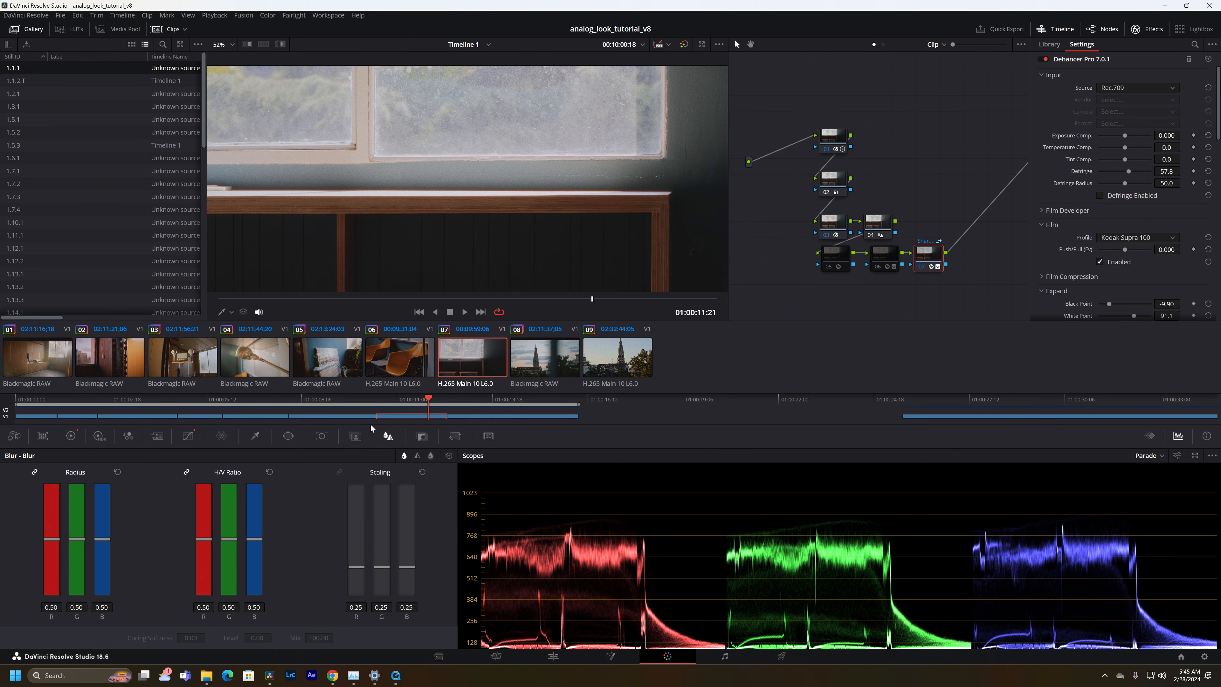
Select clip 05 and reset the timeline's output blanking to remove the letterbox bars.
{"action": "left_click", "coordinate": [362, 415]}
{"action": "left_click", "coordinate": [336, 356]}
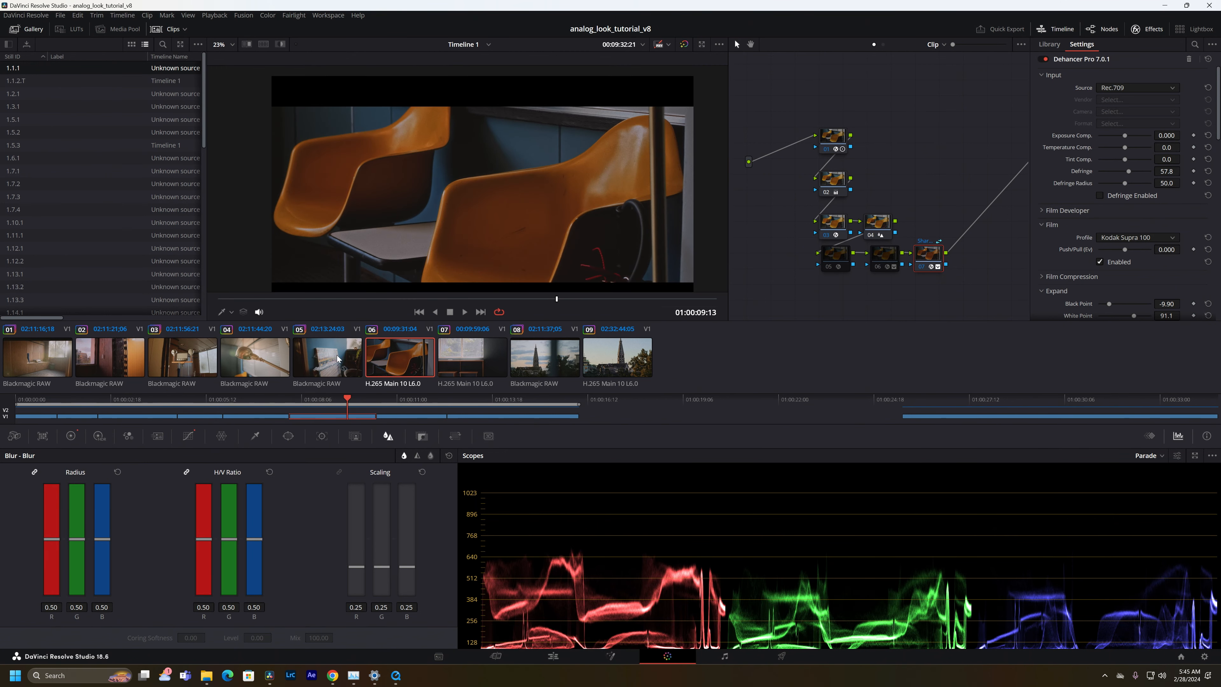
{"action": "scroll", "coordinate": [423, 238], "scroll_direction": "up", "scroll_amount": 3}
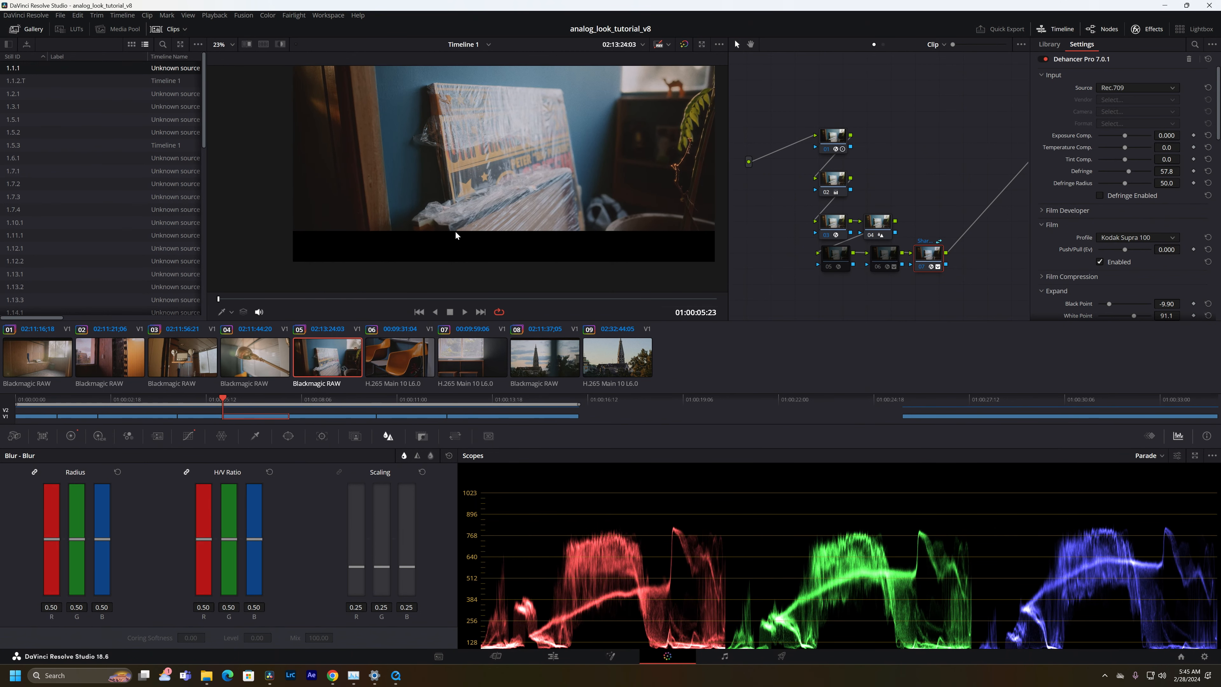
{"action": "left_click", "coordinate": [205, 15]}
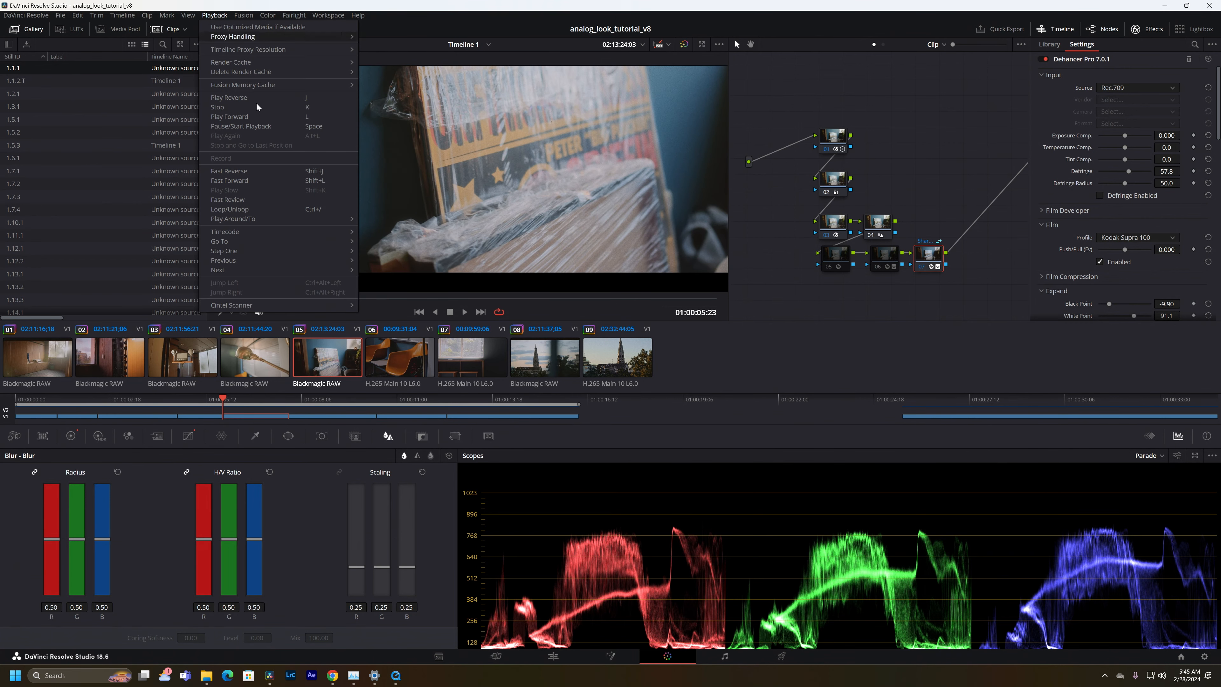
{"action": "mouse_move", "coordinate": [147, 15]}
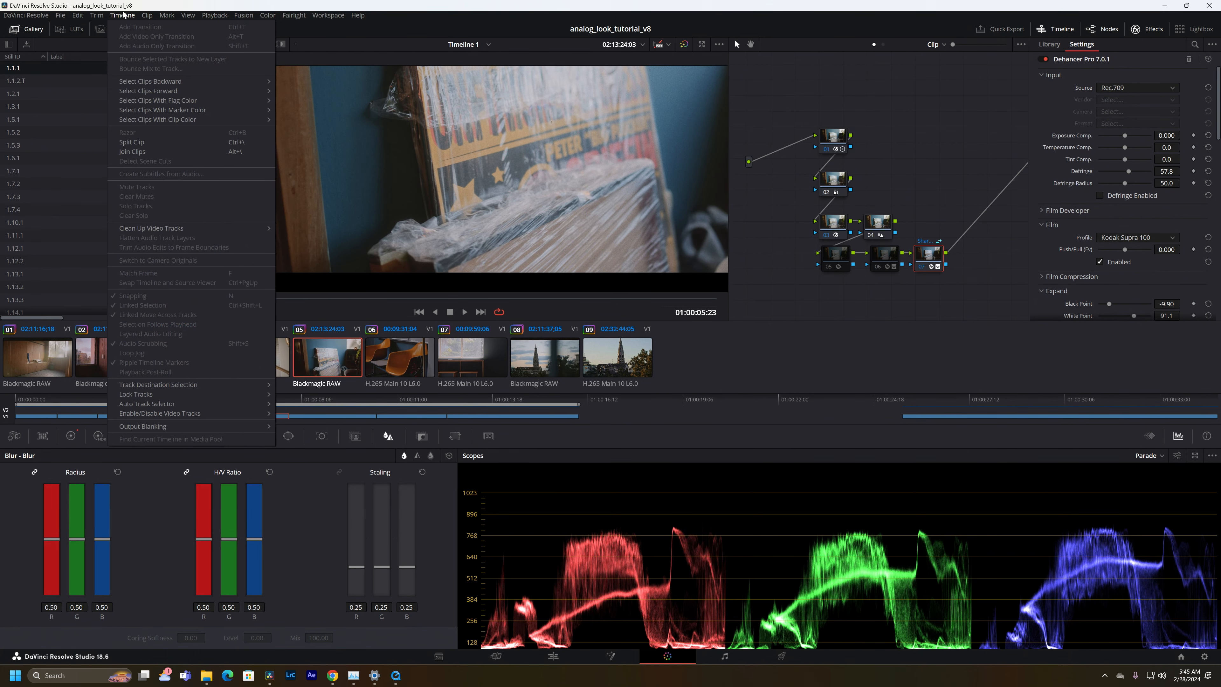
{"action": "mouse_move", "coordinate": [264, 430]}
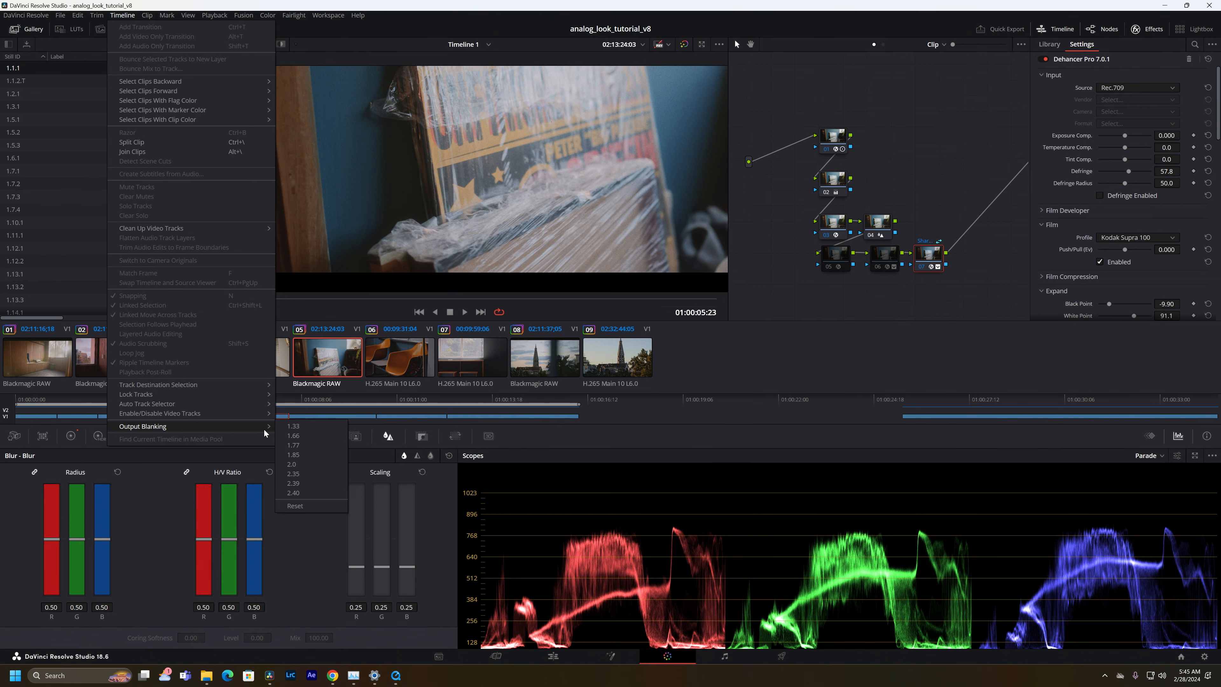
{"action": "left_click", "coordinate": [300, 507]}
Scrub back and forth through clip 05's wrapped poster shot full screen without the letterbox.
{"action": "key", "text": "ctrl+f"}
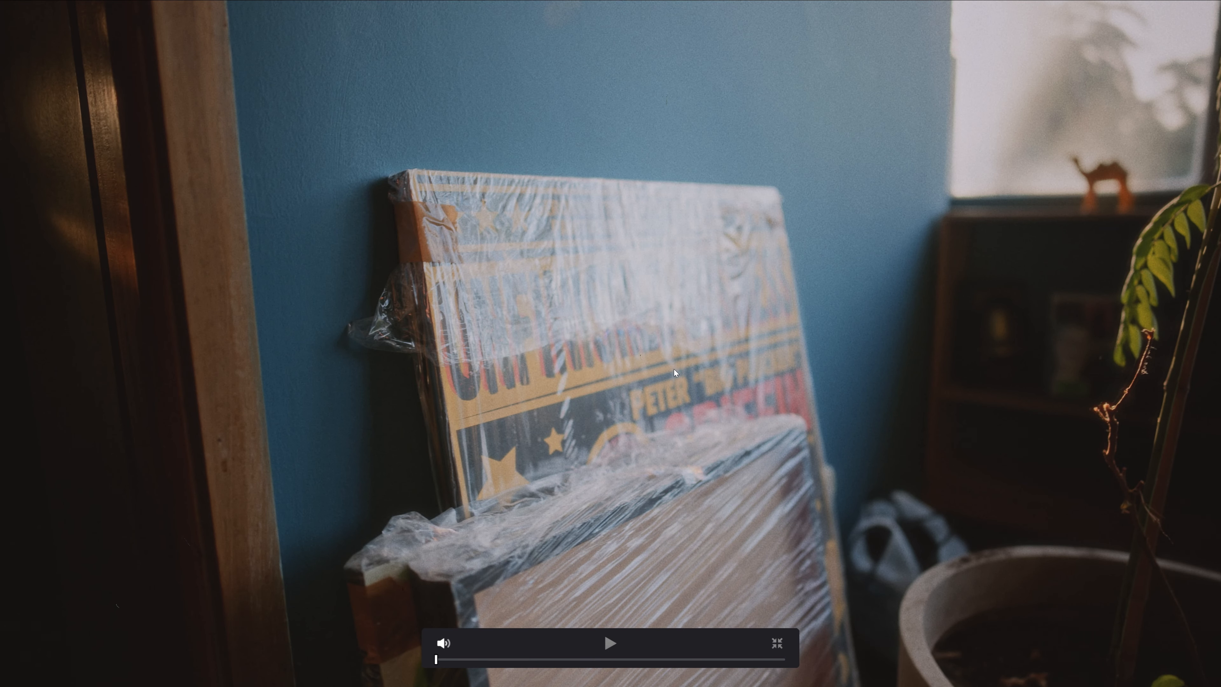
{"action": "left_click_drag", "start_coordinate": [447, 660], "coordinate": [572, 680]}
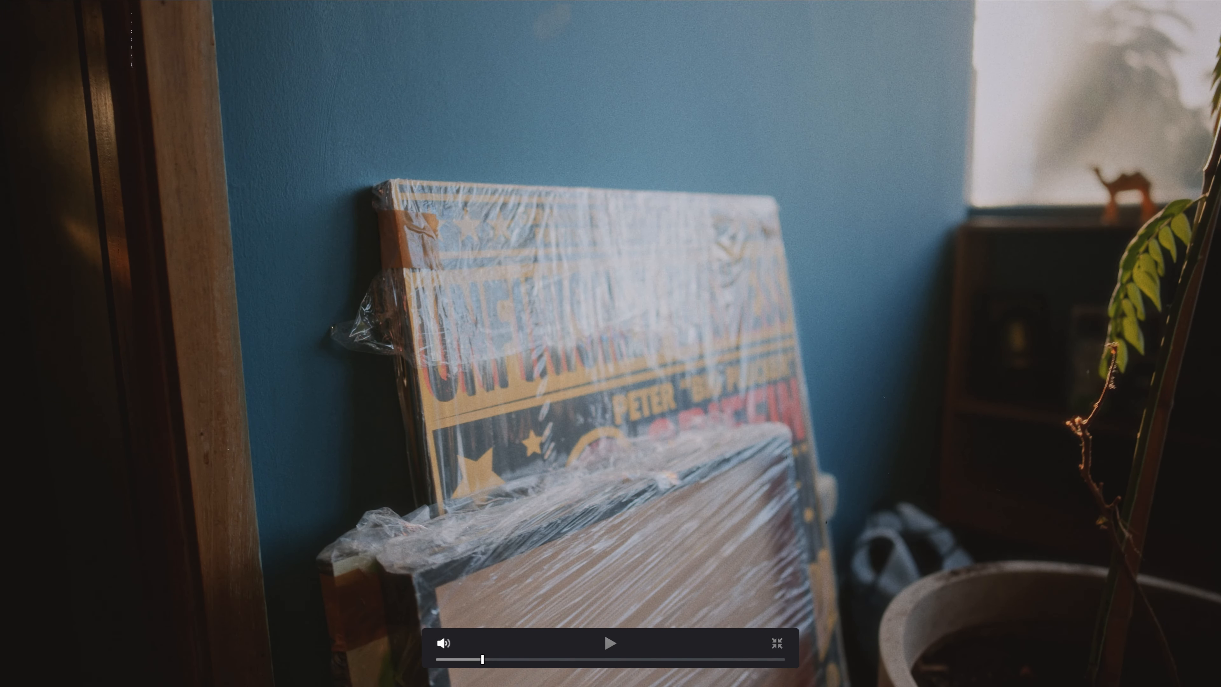
{"action": "left_click_drag", "start_coordinate": [477, 661], "coordinate": [640, 674]}
{"action": "left_click_drag", "start_coordinate": [502, 671], "coordinate": [625, 678]}
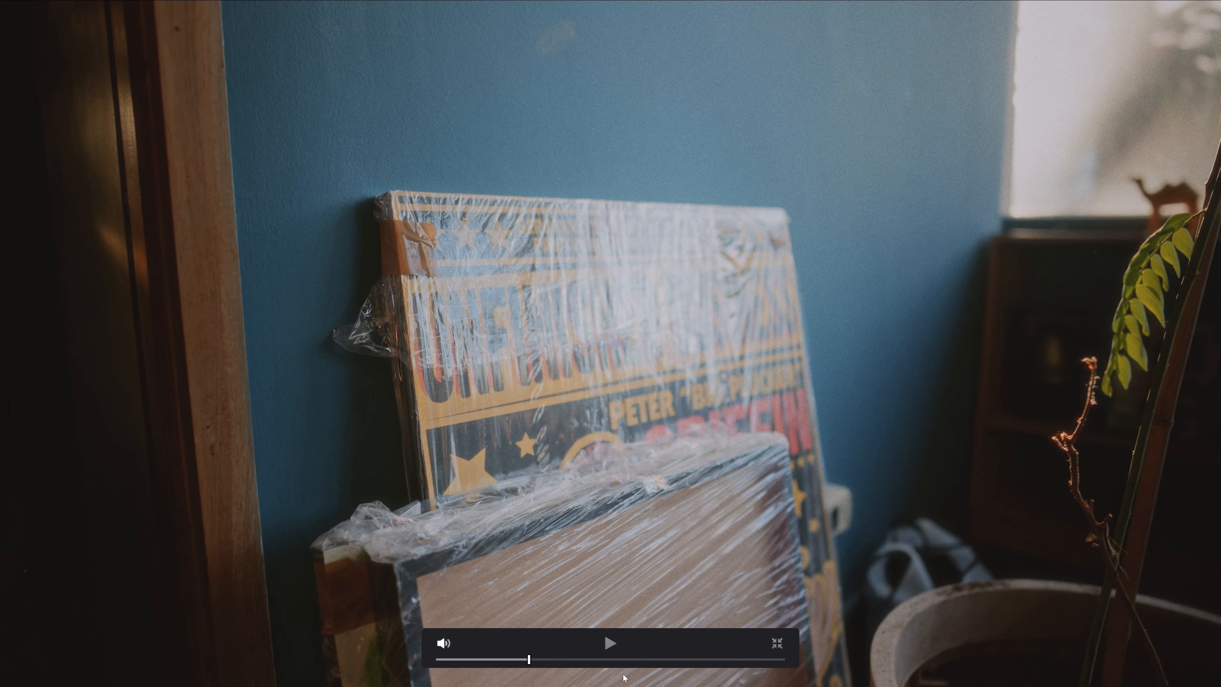
{"action": "left_click", "coordinate": [777, 646]}
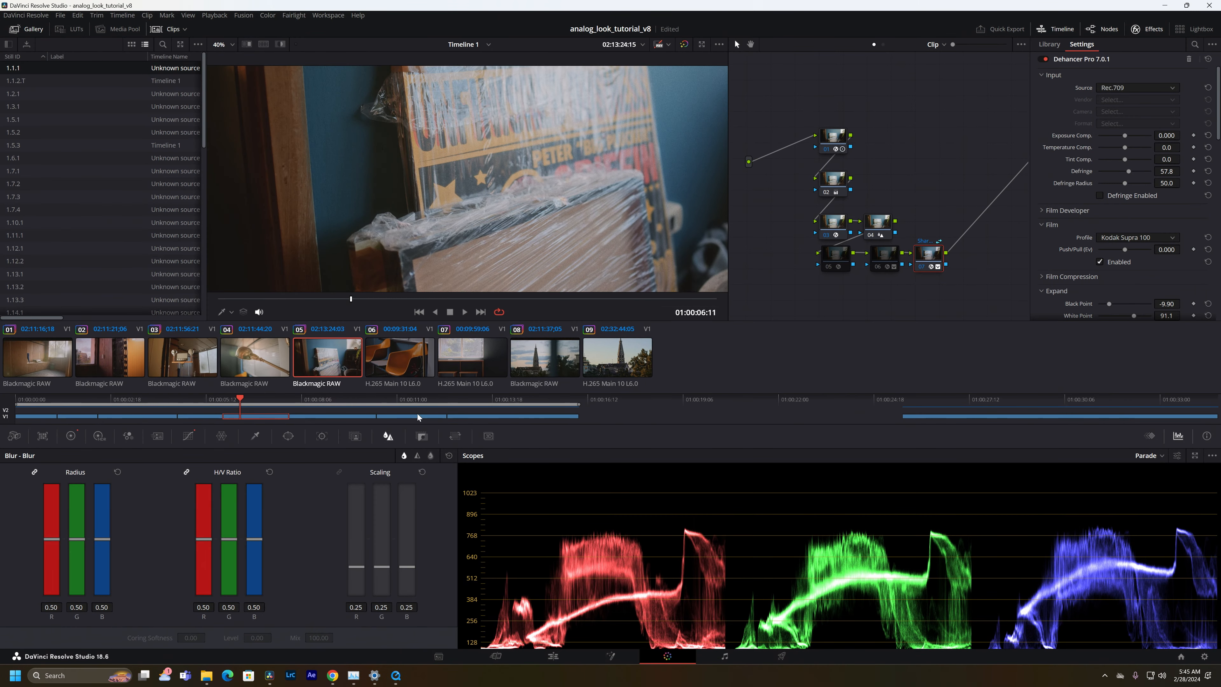
Select clip 03 and examine the grey chart, spheres and wooden bar up close and as a whole frame.
{"action": "left_click", "coordinate": [187, 358]}
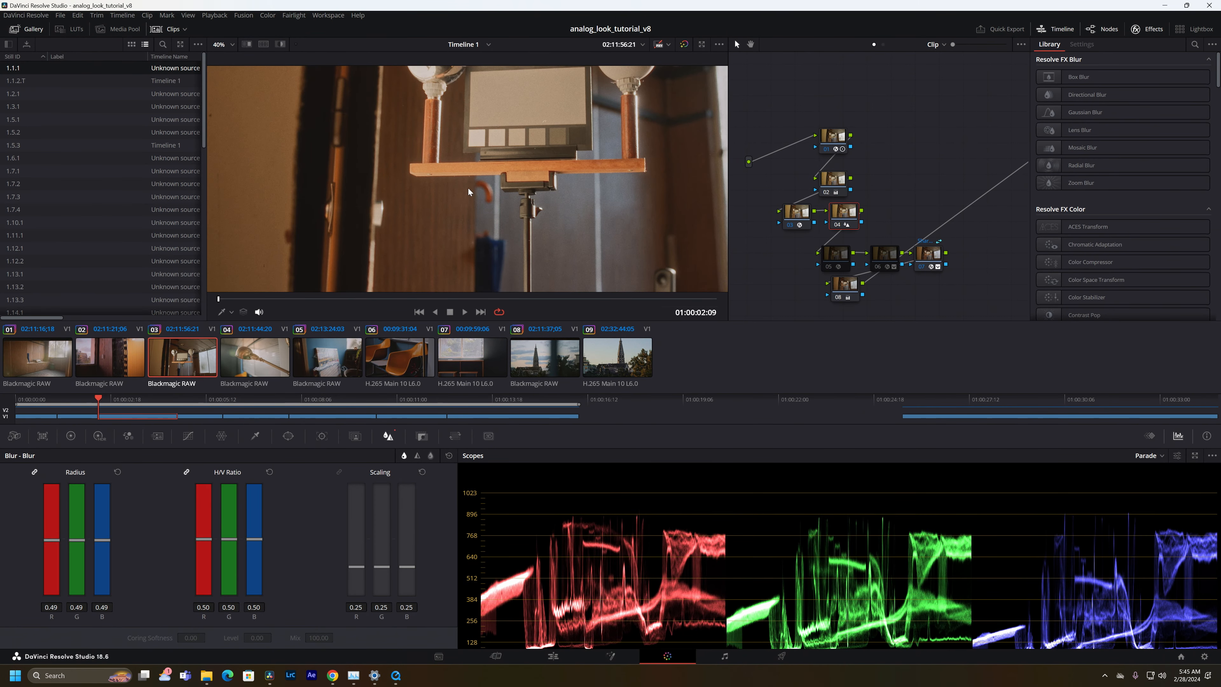
{"action": "scroll", "coordinate": [572, 152], "scroll_direction": "up", "scroll_amount": 5}
{"action": "scroll", "coordinate": [490, 203], "scroll_direction": "down", "scroll_amount": 8}
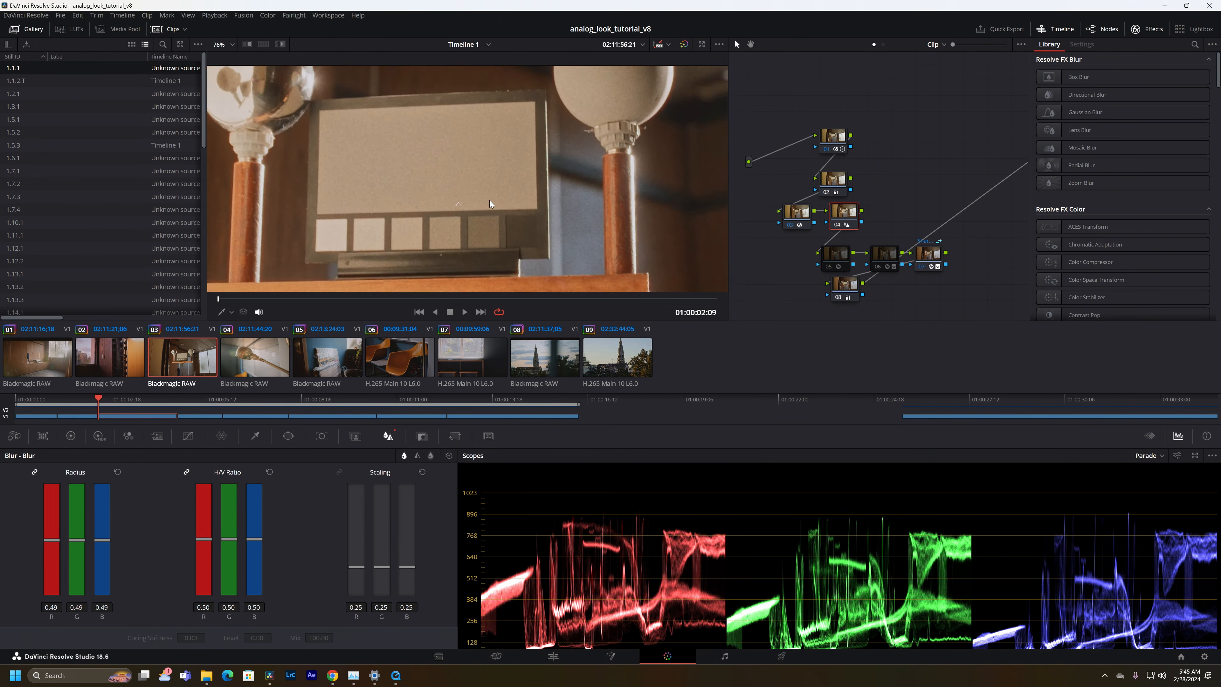
{"action": "scroll", "coordinate": [489, 200], "scroll_direction": "up", "scroll_amount": 7}
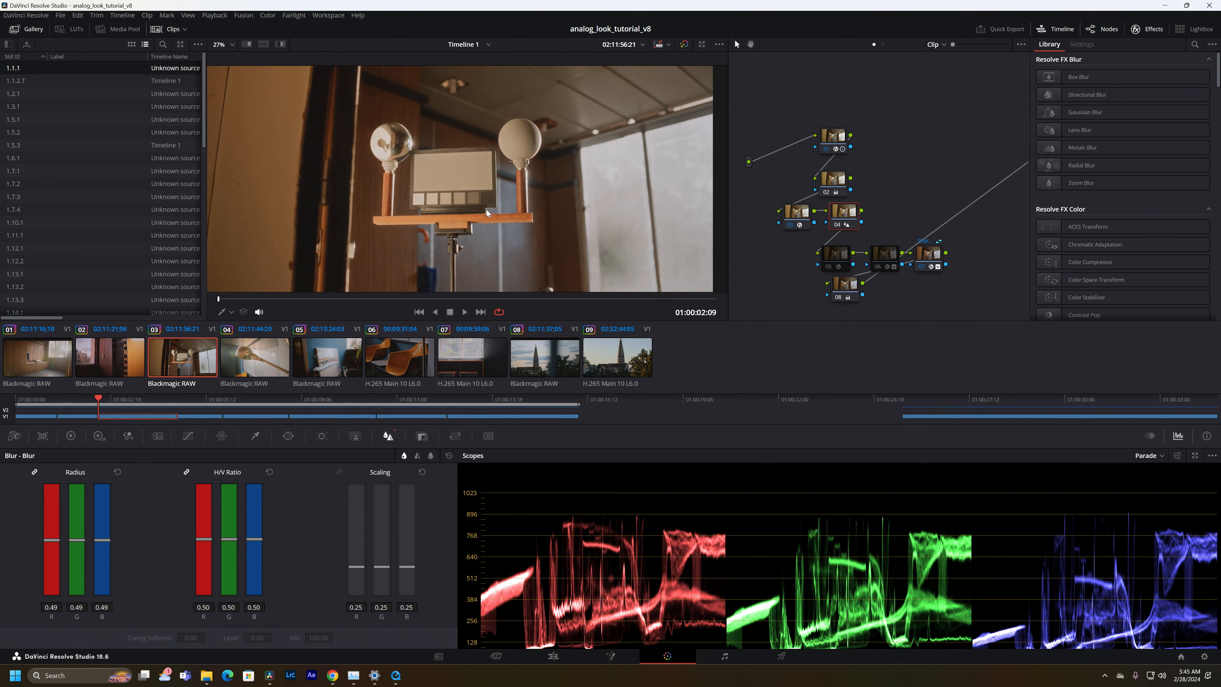
{"action": "left_click_drag", "start_coordinate": [466, 238], "coordinate": [600, 112]}
{"action": "scroll", "coordinate": [563, 220], "scroll_direction": "down", "scroll_amount": 1}
{"action": "scroll", "coordinate": [563, 221], "scroll_direction": "down", "scroll_amount": 4}
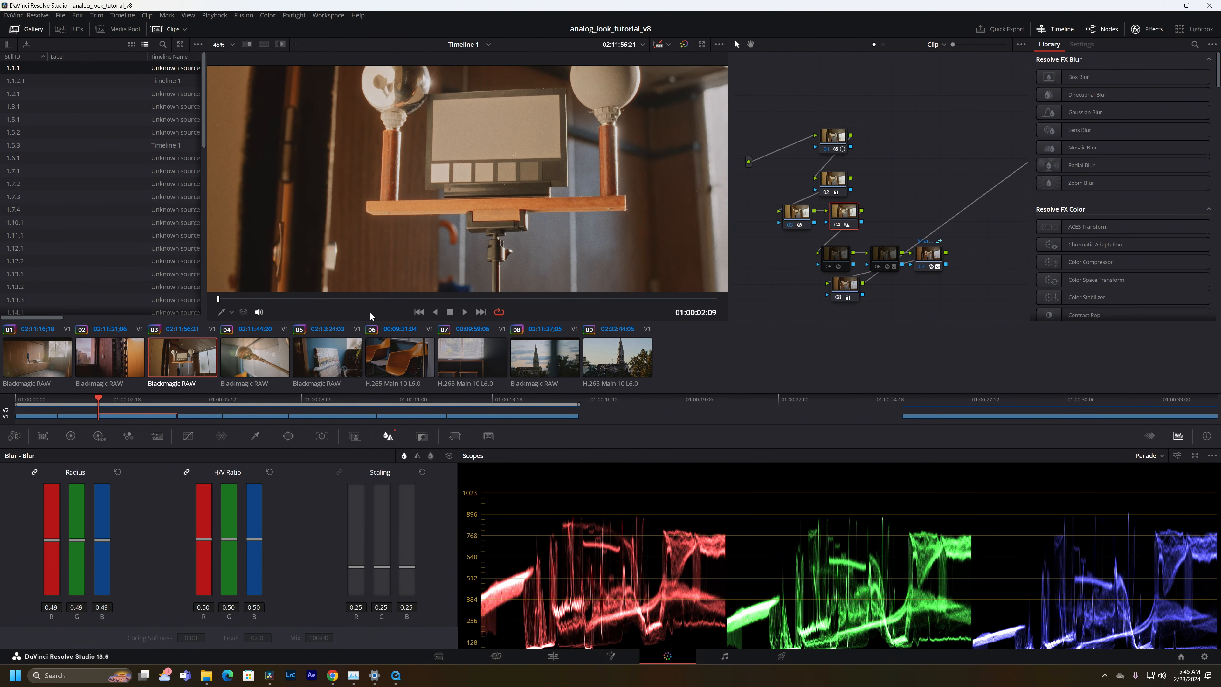
{"action": "scroll", "coordinate": [248, 180], "scroll_direction": "down", "scroll_amount": 3}
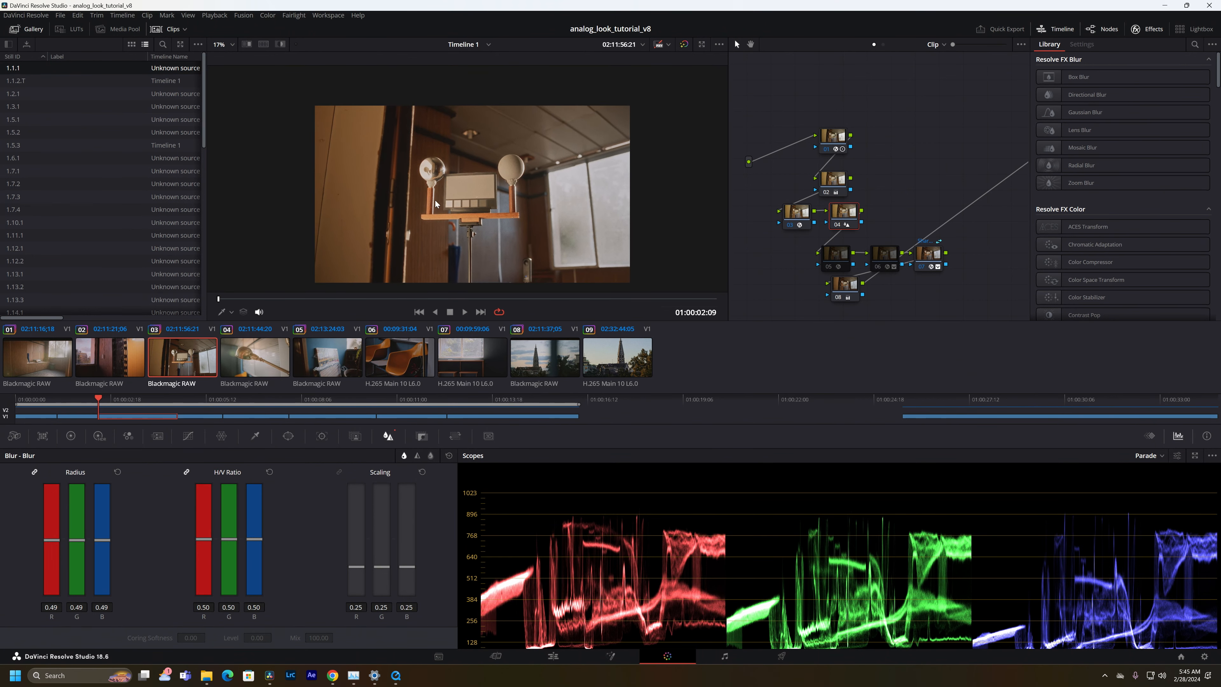
View clips 02 and 01 without output blanking, examining the upper frame edge of clip 01 up close.
{"action": "left_click", "coordinate": [103, 359]}
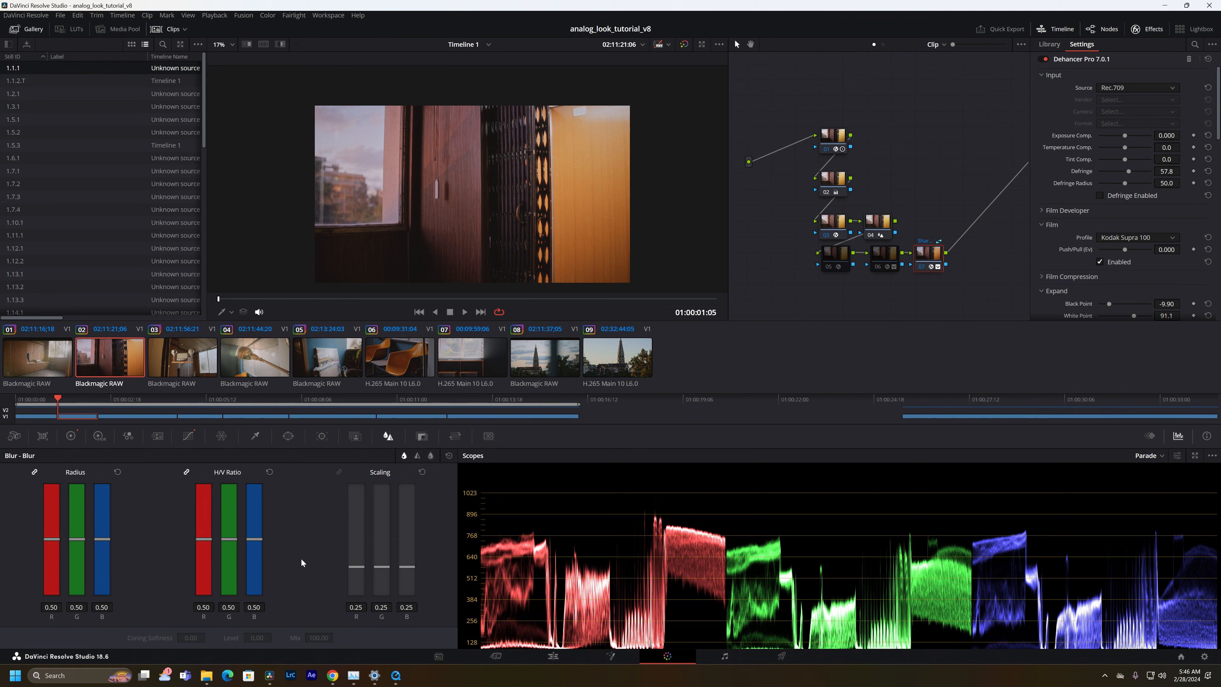
{"action": "mouse_move", "coordinate": [490, 207]}
{"action": "left_mouse_down"}
{"action": "mouse_move", "coordinate": [505, 145]}
{"action": "mouse_move", "coordinate": [486, 187]}
{"action": "left_mouse_up"}
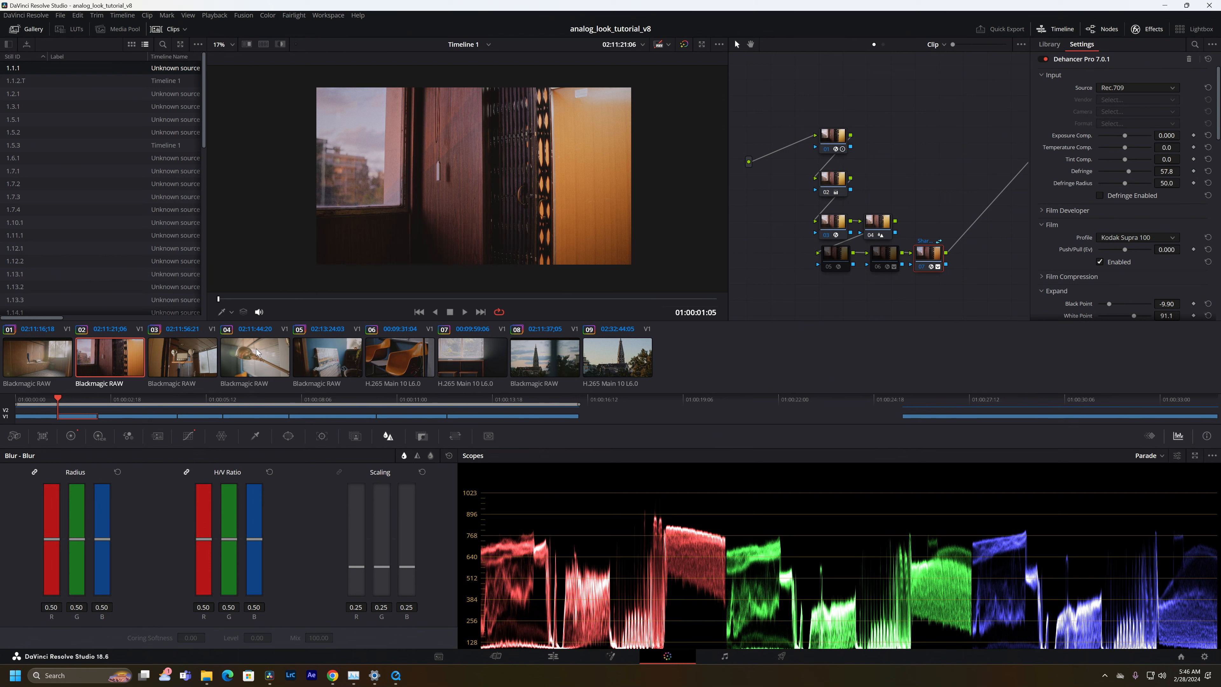
{"action": "left_click", "coordinate": [48, 367]}
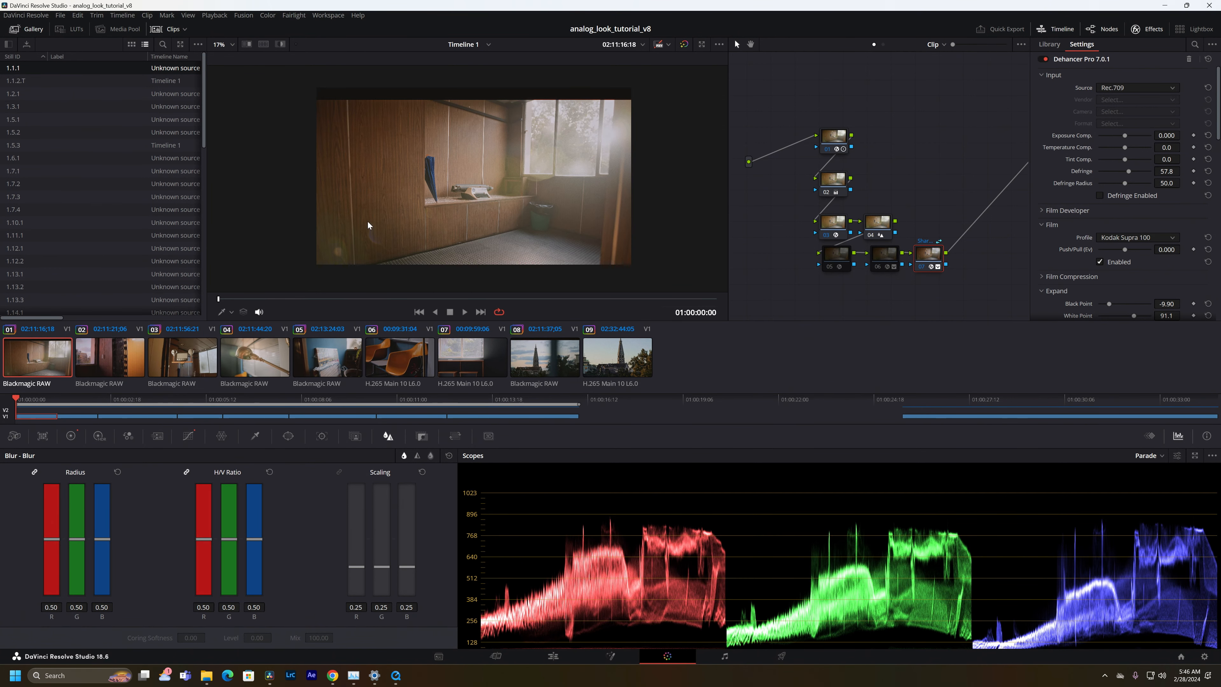
{"action": "scroll", "coordinate": [350, 126], "scroll_direction": "up", "scroll_amount": 3}
{"action": "left_click_drag", "start_coordinate": [353, 121], "coordinate": [428, 260]}
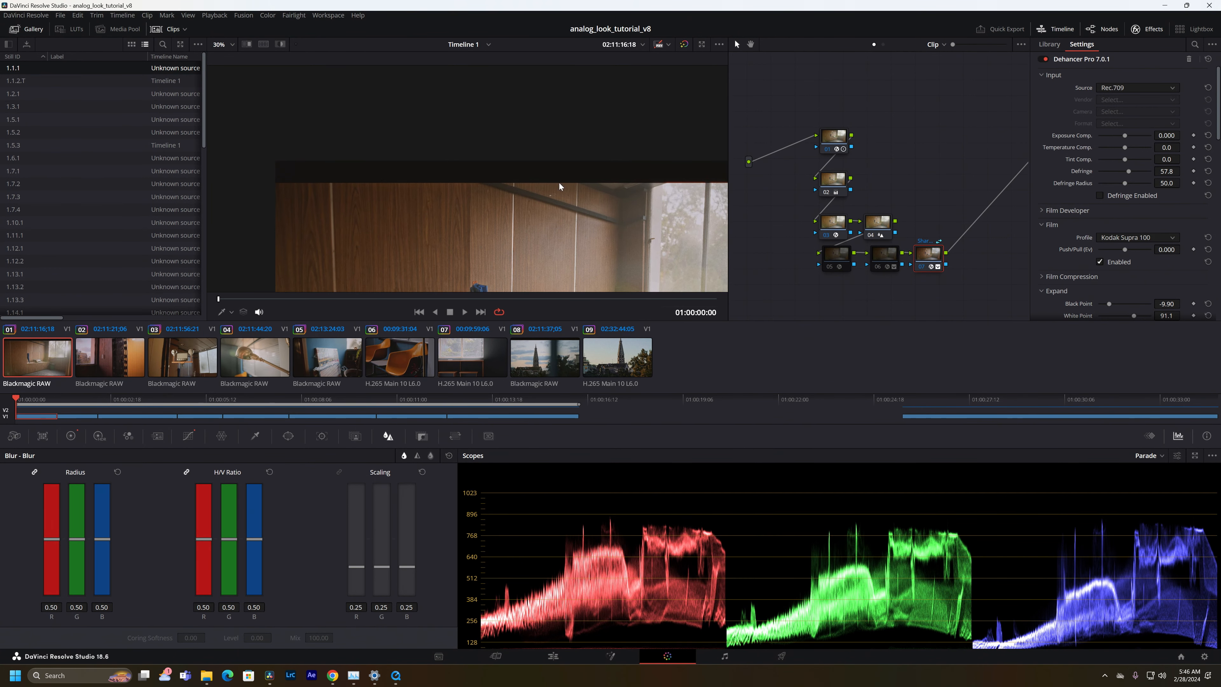
Set the timeline's output blanking to 2.40 and frame the whole letterboxed image of clip 01 in the viewer.
{"action": "left_click", "coordinate": [122, 15]}
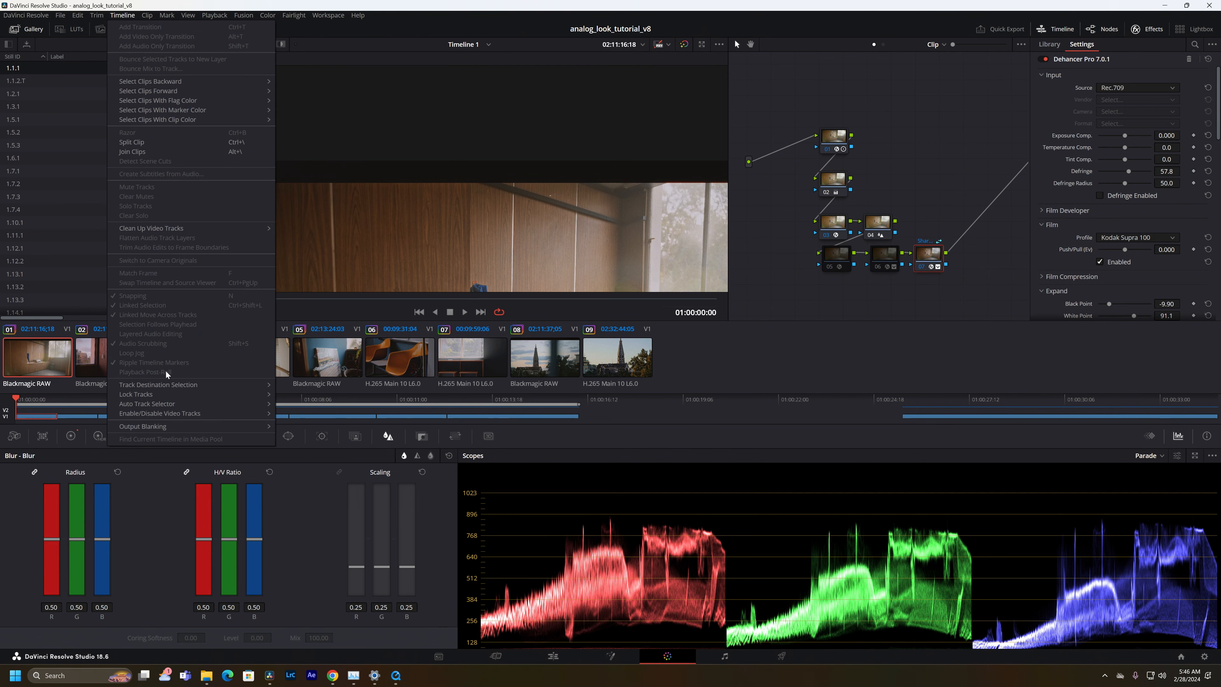
{"action": "mouse_move", "coordinate": [169, 428]}
{"action": "left_click", "coordinate": [293, 492]}
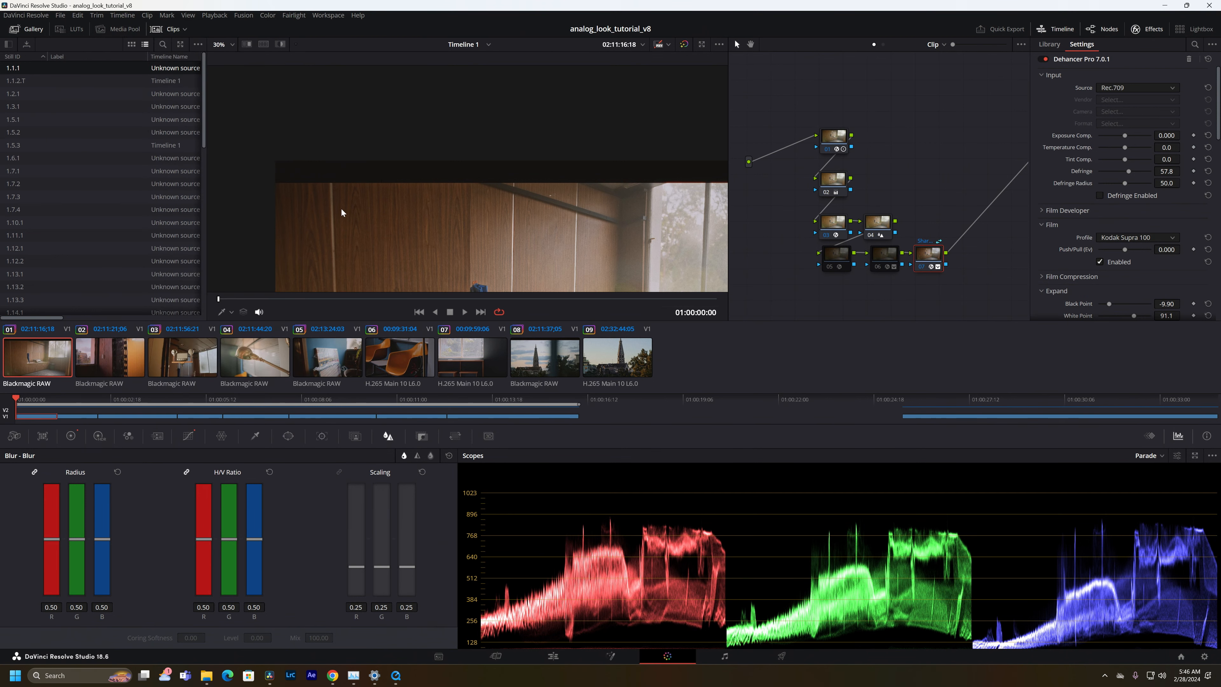
{"action": "scroll", "coordinate": [452, 231], "scroll_direction": "down", "scroll_amount": 4}
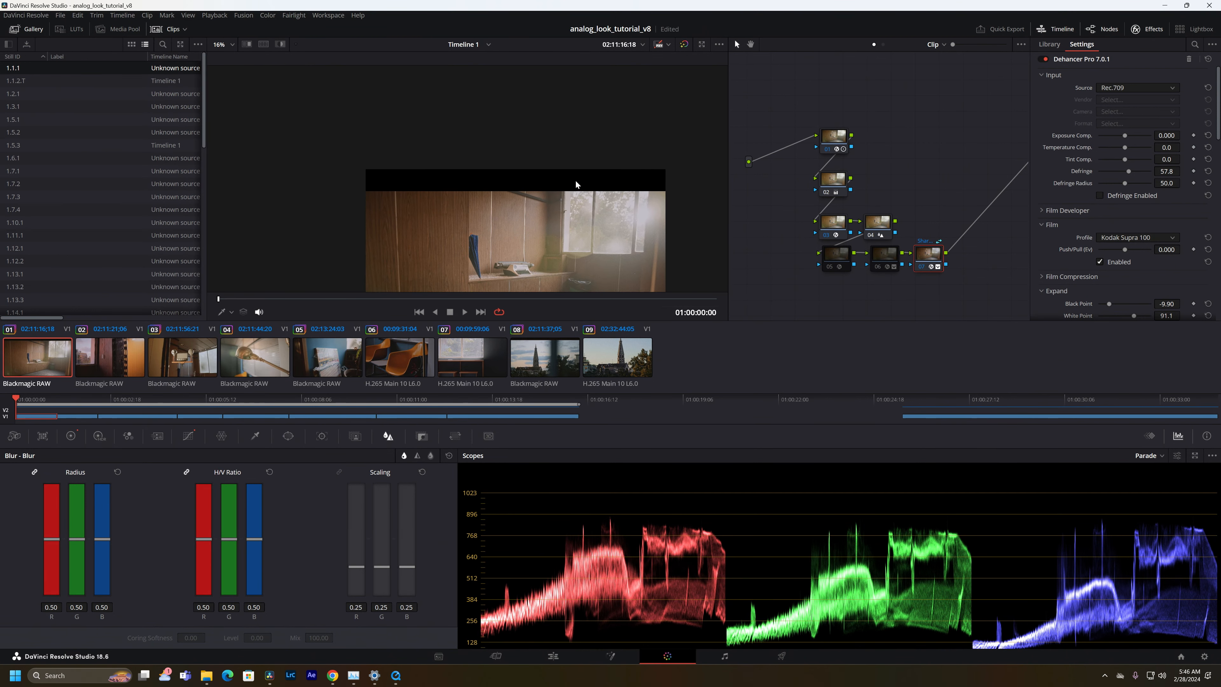
{"action": "scroll", "coordinate": [575, 185], "scroll_direction": "up", "scroll_amount": 1}
{"action": "scroll", "coordinate": [425, 117], "scroll_direction": "up", "scroll_amount": 3}
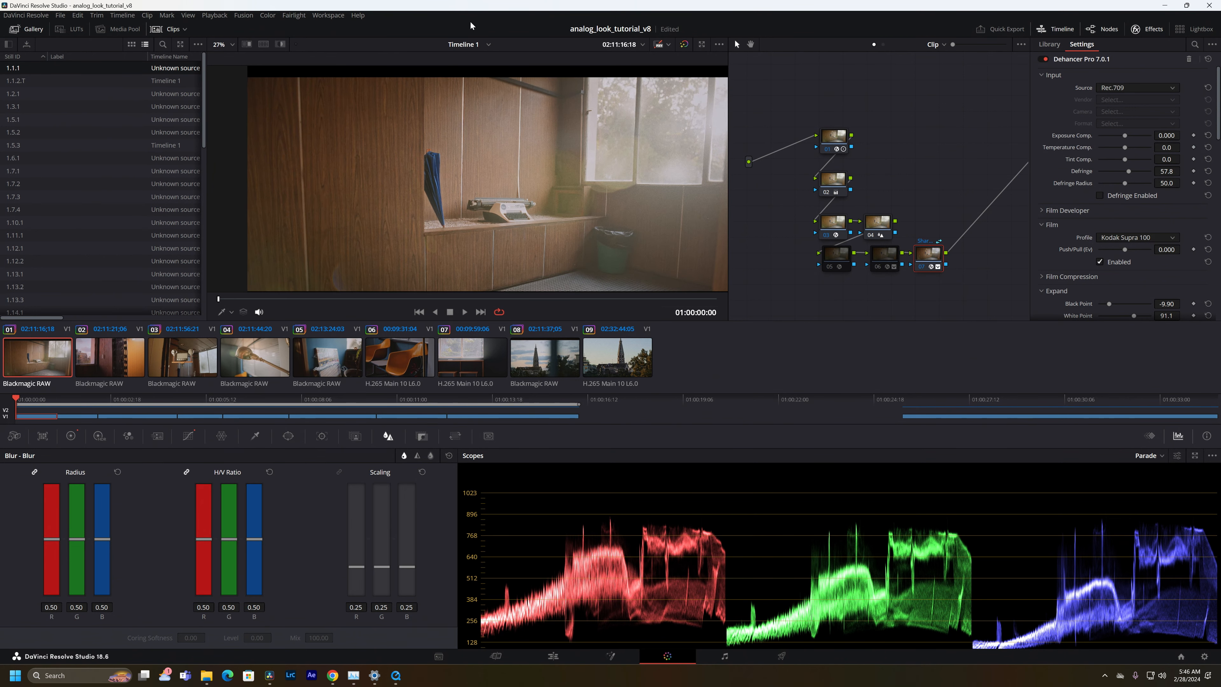
{"action": "scroll", "coordinate": [477, 259], "scroll_direction": "down", "scroll_amount": 2}
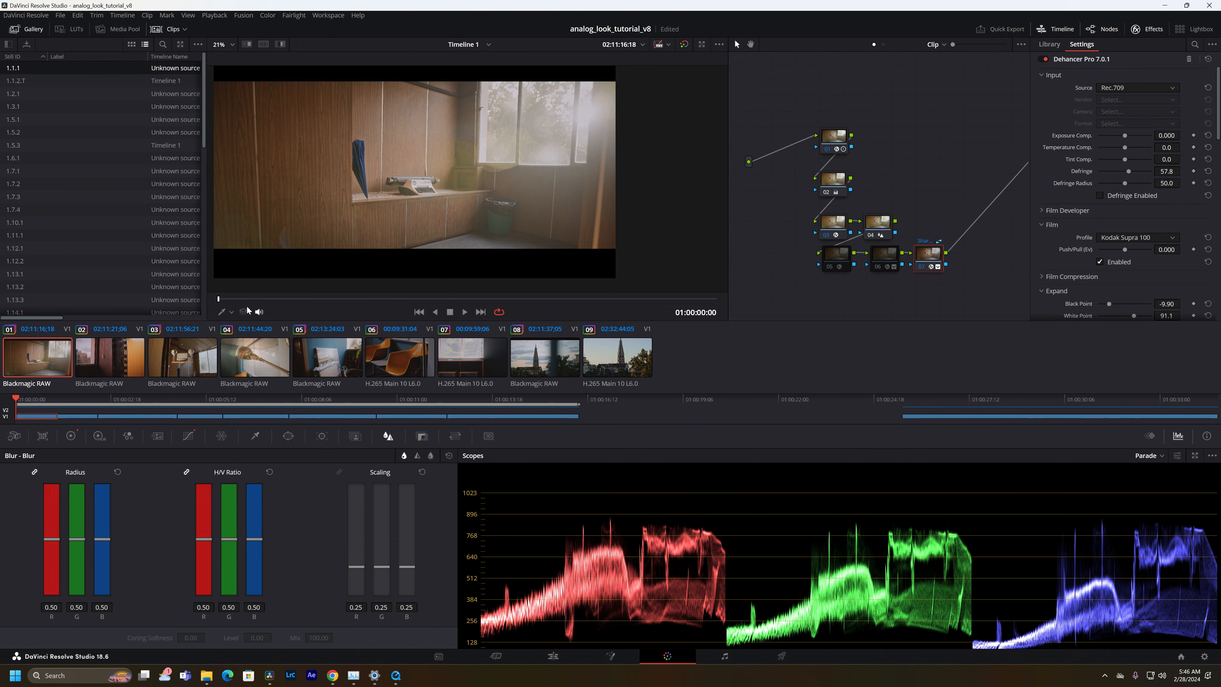
Play clip 01 and scrub through the wood-panelled room shot full screen to judge it with the letterbox.
{"action": "key", "text": "space"}
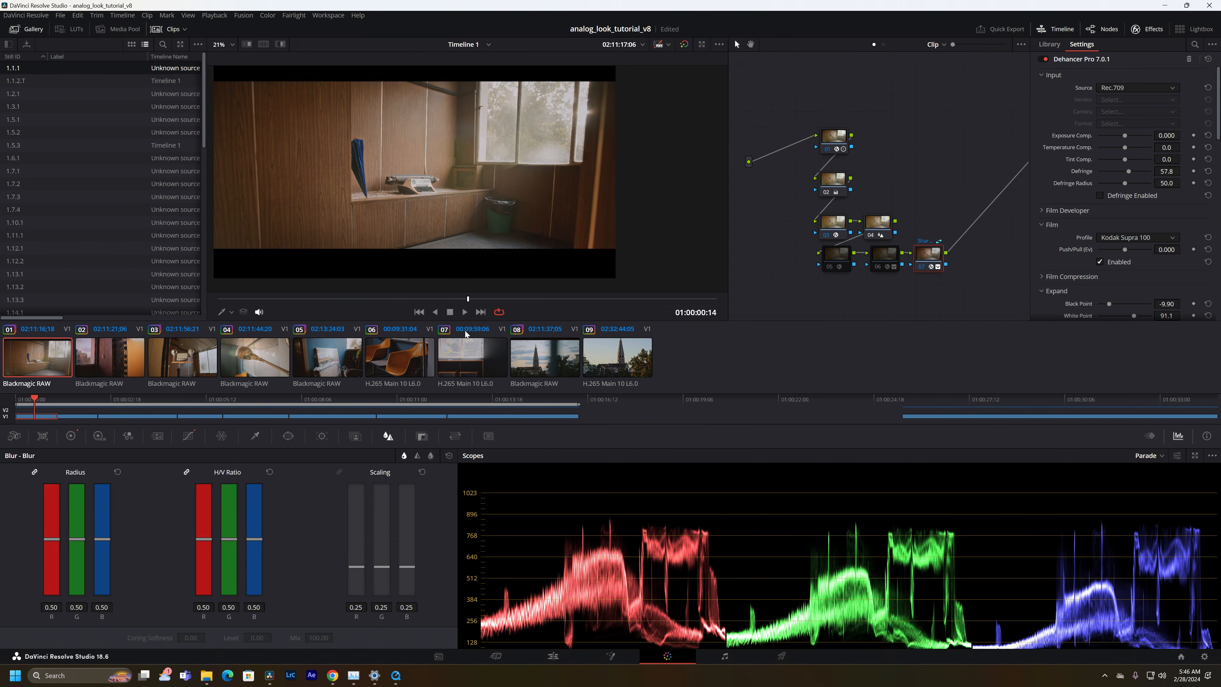
{"action": "left_click_drag", "start_coordinate": [465, 332], "coordinate": [395, 328]}
{"action": "key", "text": "ctrl+f"}
{"action": "mouse_move", "coordinate": [526, 659]}
{"action": "left_mouse_down"}
{"action": "mouse_move", "coordinate": [734, 671]}
{"action": "mouse_move", "coordinate": [557, 681]}
{"action": "mouse_move", "coordinate": [583, 680]}
{"action": "mouse_move", "coordinate": [463, 658]}
{"action": "mouse_move", "coordinate": [708, 659]}
{"action": "mouse_move", "coordinate": [581, 668]}
{"action": "mouse_move", "coordinate": [534, 657]}
{"action": "left_mouse_up"}
{"action": "key", "text": "Escape"}
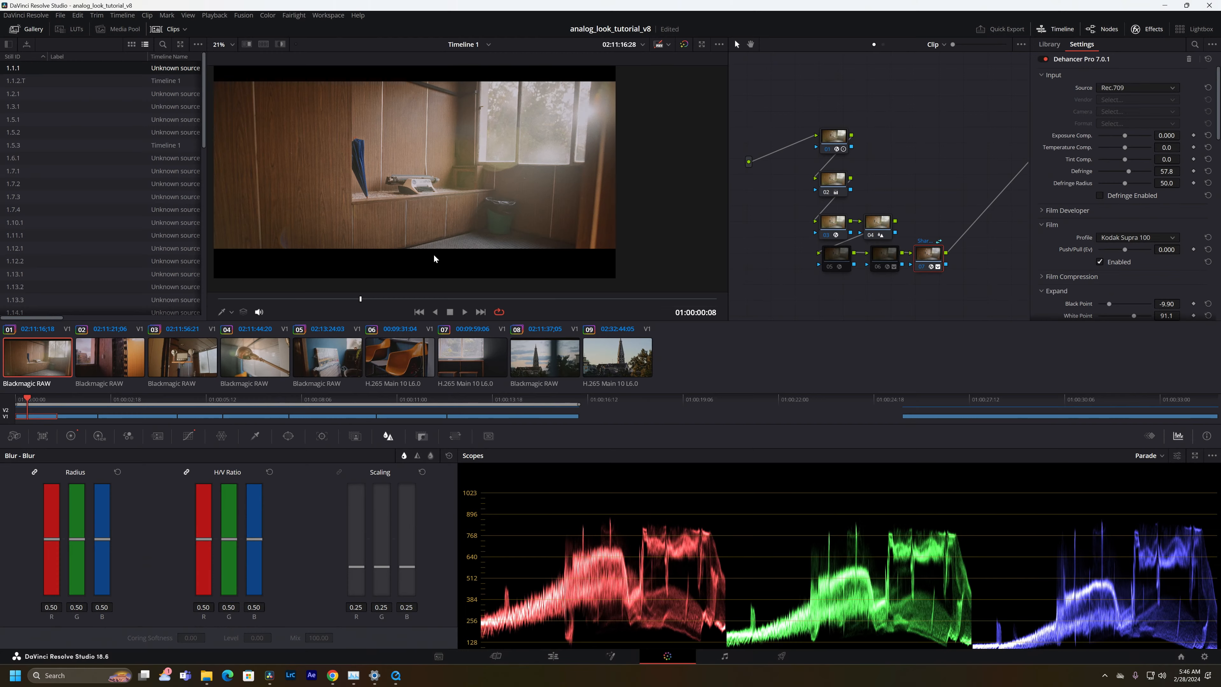
Select clip 05 and scrub through the letterboxed wrapped poster shot full screen to 01:00:06:20.
{"action": "left_click", "coordinate": [356, 380]}
{"action": "key", "text": "ctrl+f"}
{"action": "left_click_drag", "start_coordinate": [442, 660], "coordinate": [514, 663]}
{"action": "left_click_drag", "start_coordinate": [625, 660], "coordinate": [599, 652]}
{"action": "key", "text": "Escape"}
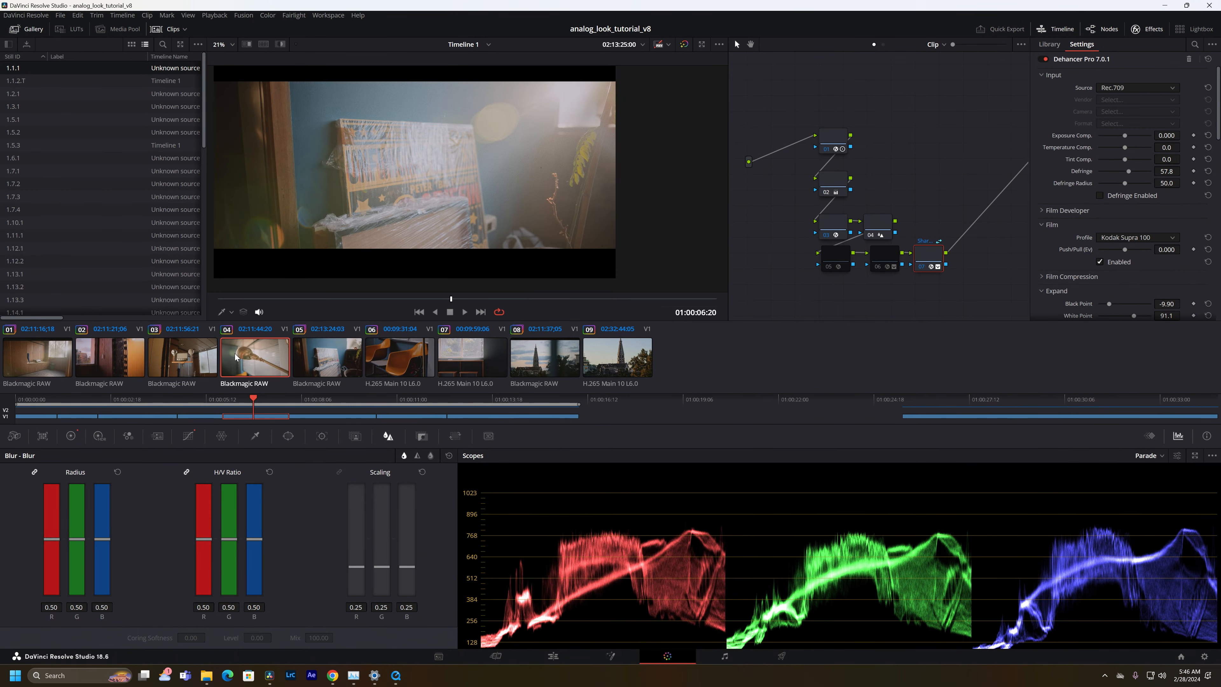
Scrub back and forth through clip 04's brass lamp shot full screen, finishing at 01:00:04:17 and returning to the normal viewer.
{"action": "key", "text": "p"}
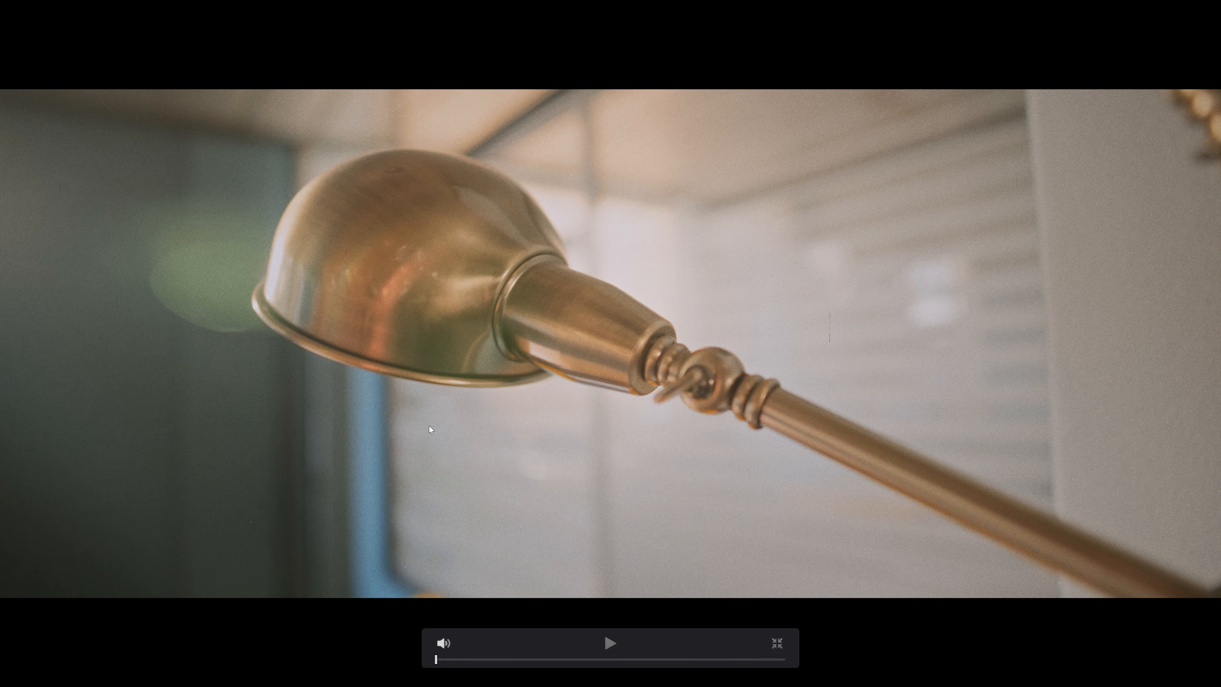
{"action": "left_click_drag", "start_coordinate": [469, 660], "coordinate": [576, 660]}
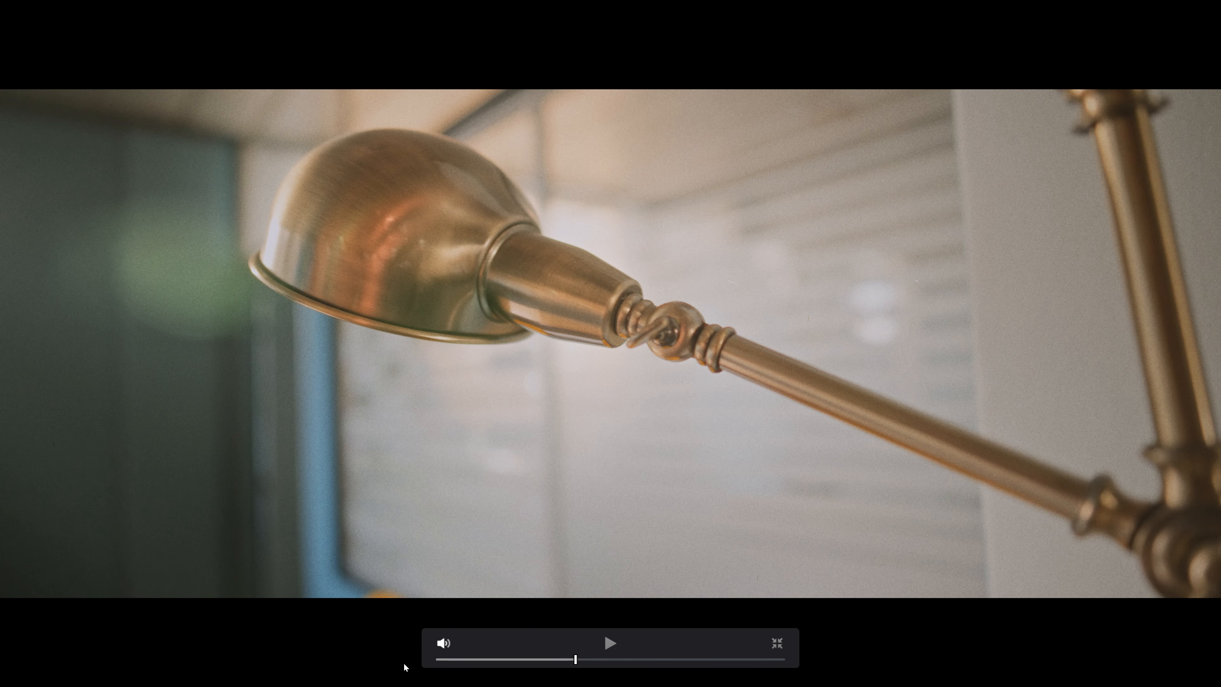
{"action": "left_click_drag", "start_coordinate": [477, 660], "coordinate": [447, 660]}
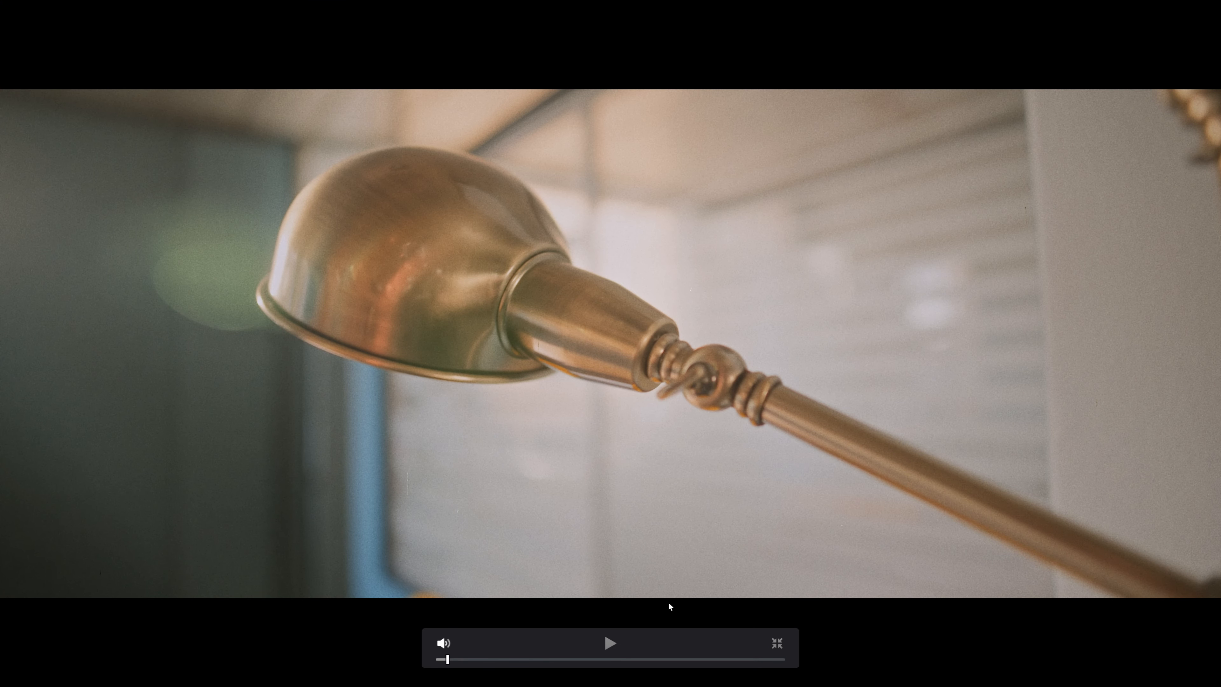
{"action": "left_click", "coordinate": [776, 645]}
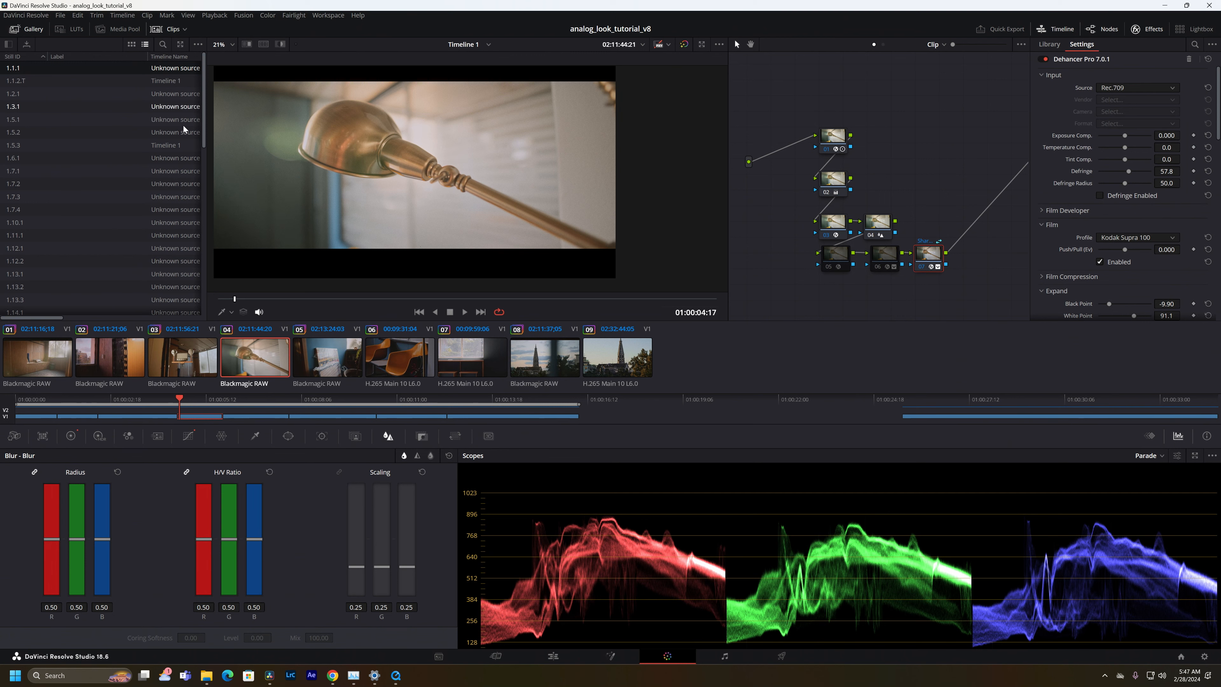
Widen the gallery to reveal the still details and grab a still of clip 04 at 01:00:04:17.
{"action": "right_click", "coordinate": [340, 154]}
{"action": "left_click", "coordinate": [208, 107]}
{"action": "left_click_drag", "start_coordinate": [207, 107], "coordinate": [520, 107]}
{"action": "right_click", "coordinate": [673, 139]}
{"action": "left_click", "coordinate": [699, 148]}
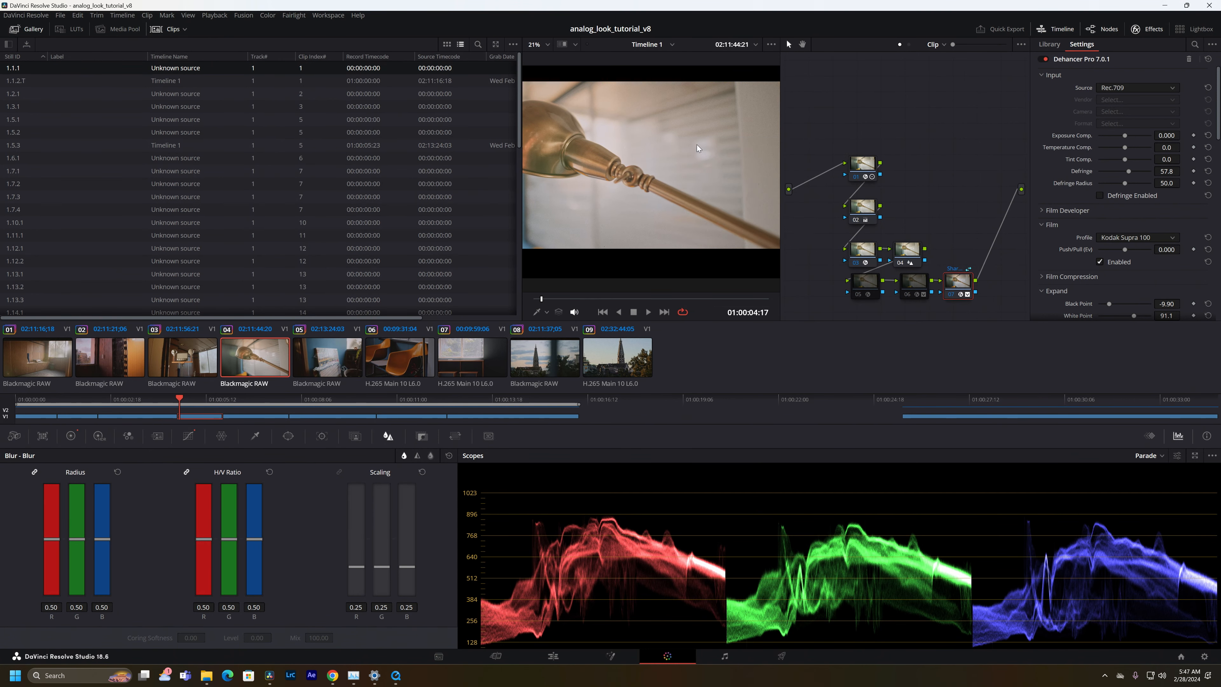
Show the available options for clip 04's newly grabbed still and momentarily box-select all nodes in the clip's node graph.
{"action": "right_click", "coordinate": [23, 120]}
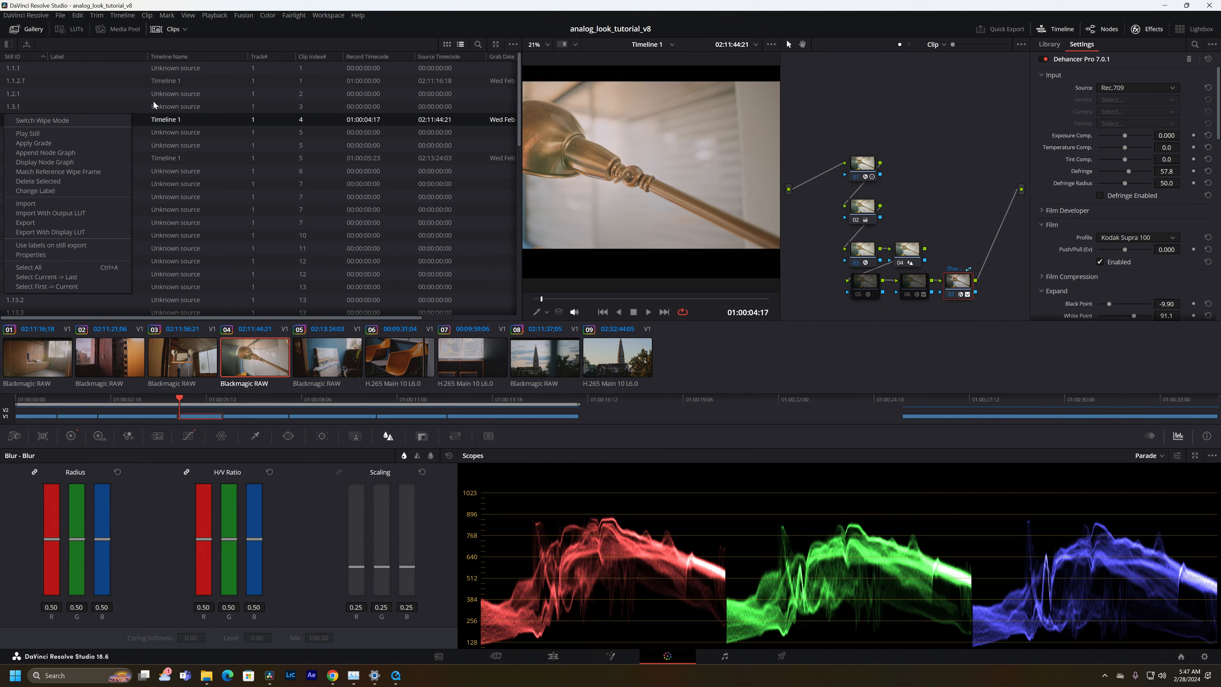
{"action": "left_click_drag", "start_coordinate": [840, 105], "coordinate": [1012, 348]}
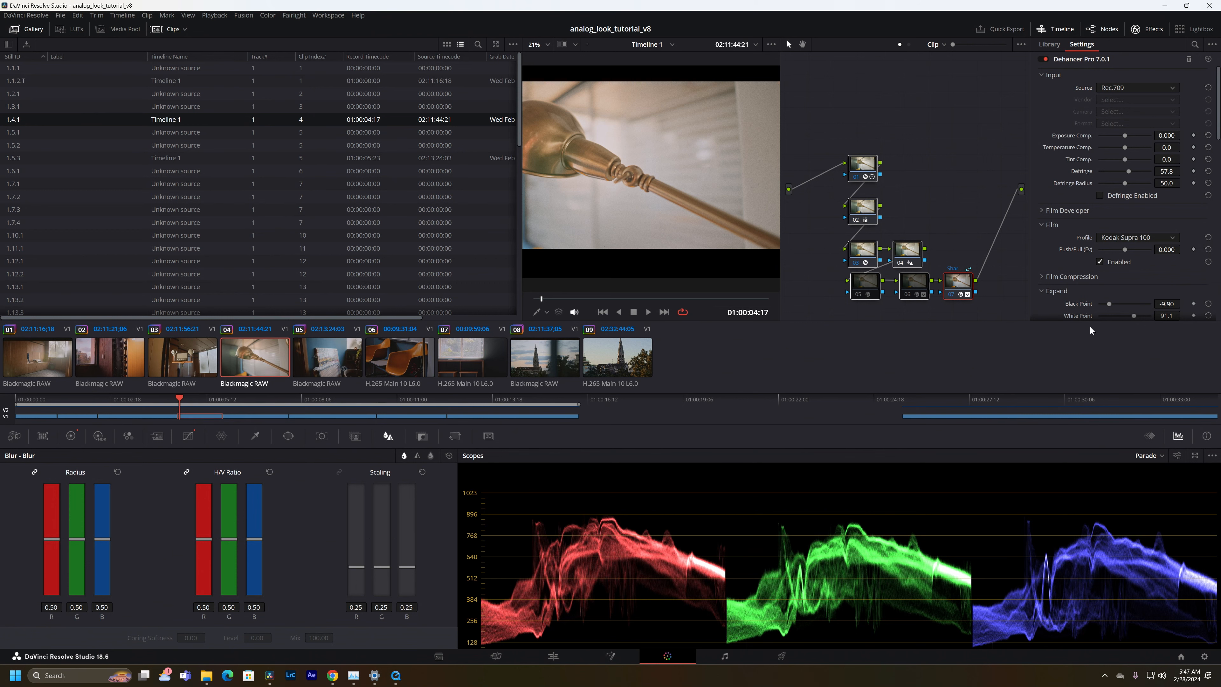
{"action": "left_click", "coordinate": [823, 145]}
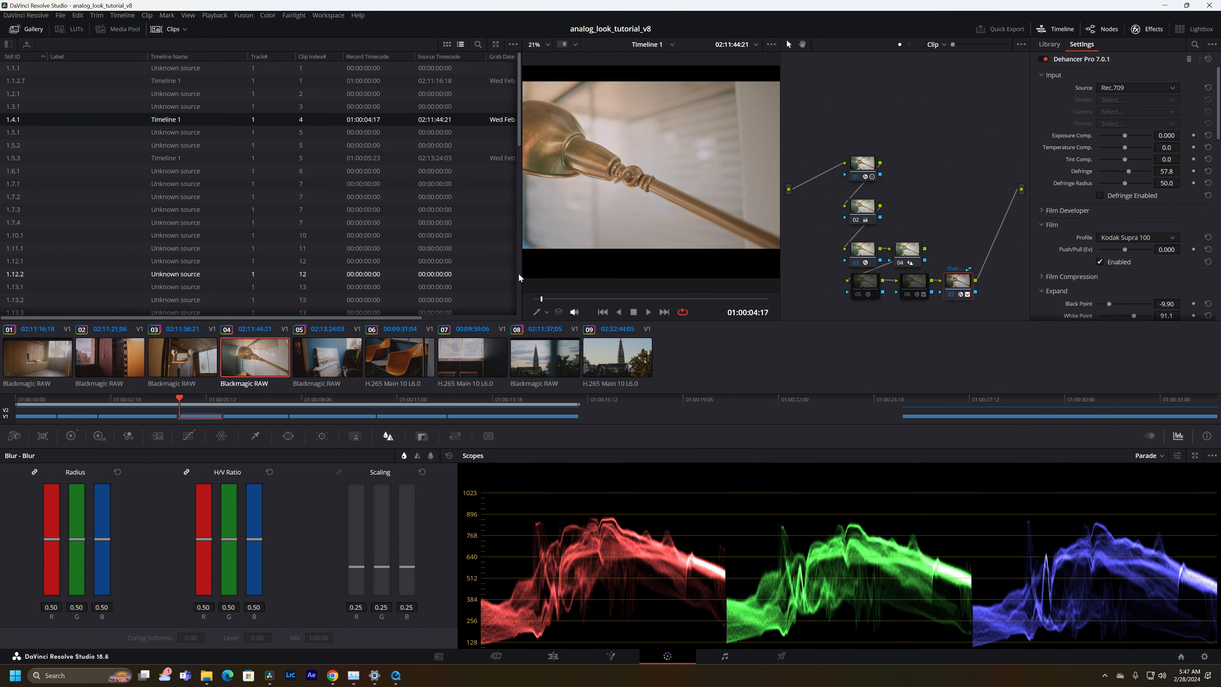
Return the gallery to its compact width and shift the parade scope vertically to inspect clip 04's levels.
{"action": "left_click", "coordinate": [496, 44]}
{"action": "left_click_drag", "start_coordinate": [738, 560], "coordinate": [736, 518]}
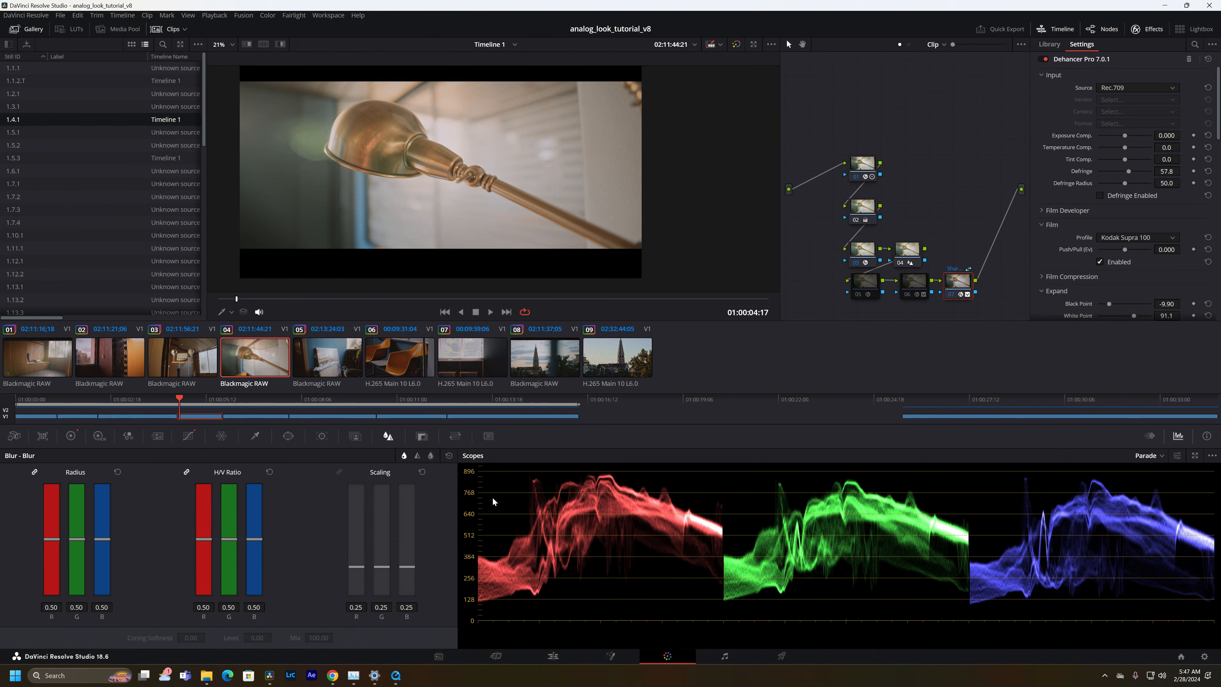
{"action": "left_click_drag", "start_coordinate": [875, 638], "coordinate": [865, 611]}
{"action": "left_click_drag", "start_coordinate": [864, 548], "coordinate": [865, 619]}
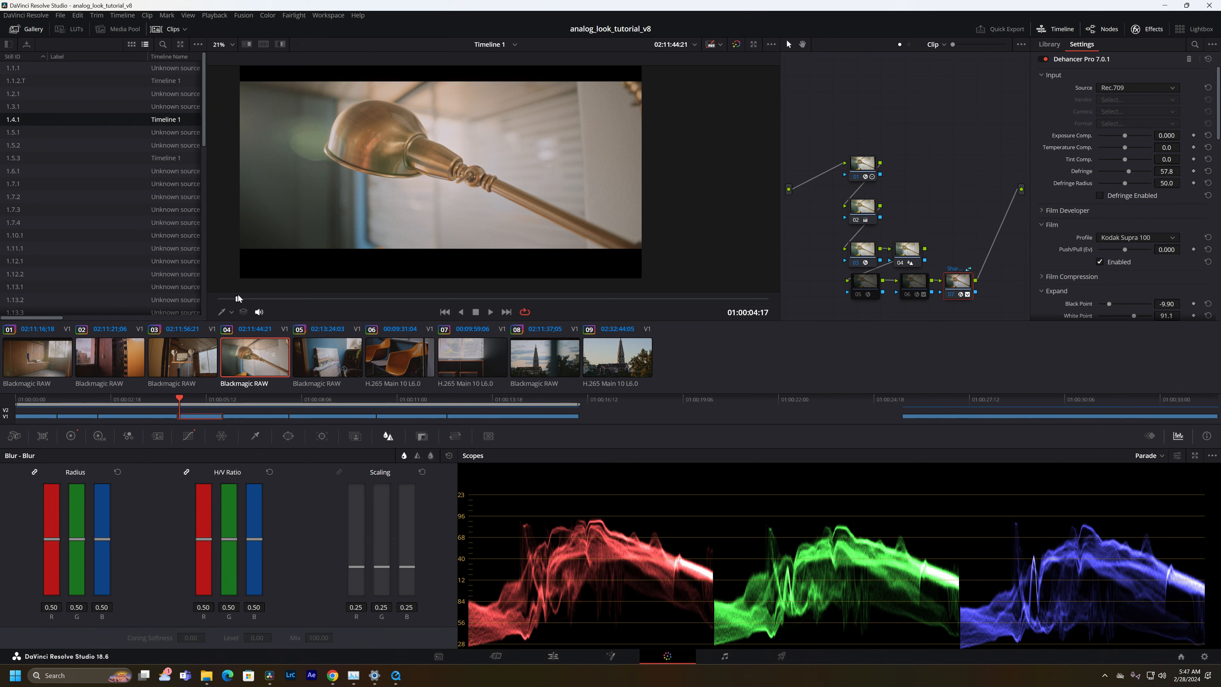
Scrub clip 04 to 01:00:04:20 and play the letterboxed lamp shot full screen from near its start.
{"action": "left_click_drag", "start_coordinate": [238, 298], "coordinate": [299, 252]}
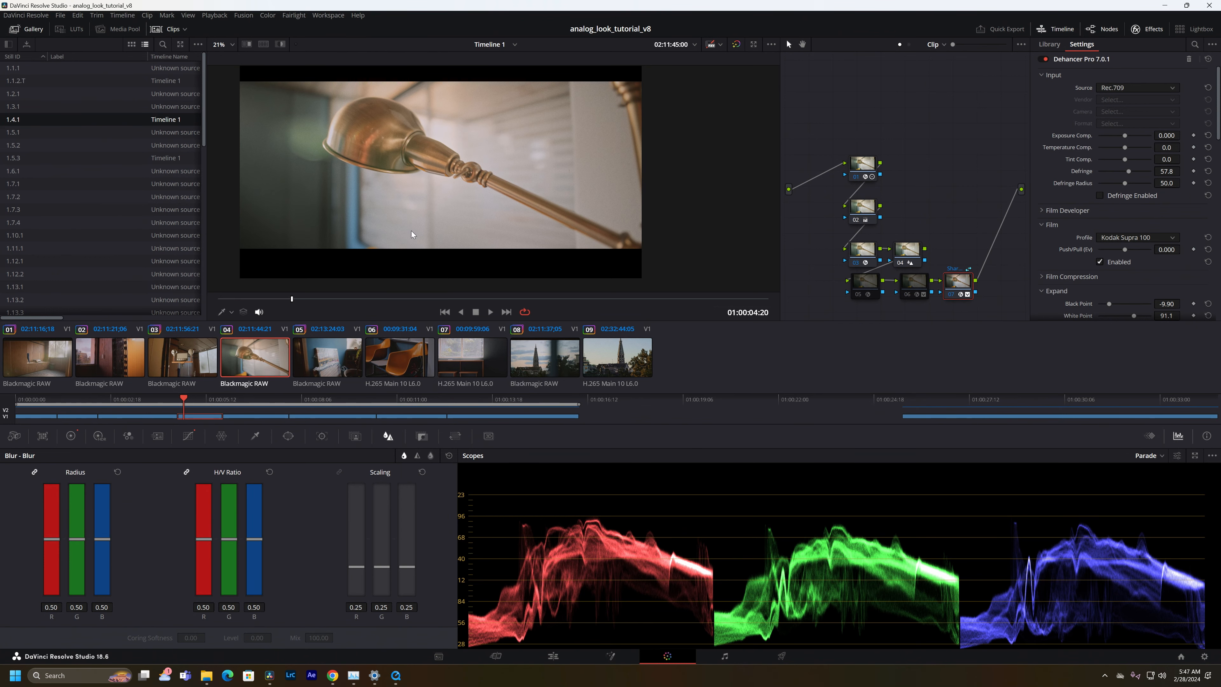
{"action": "key", "text": "ctrl+f"}
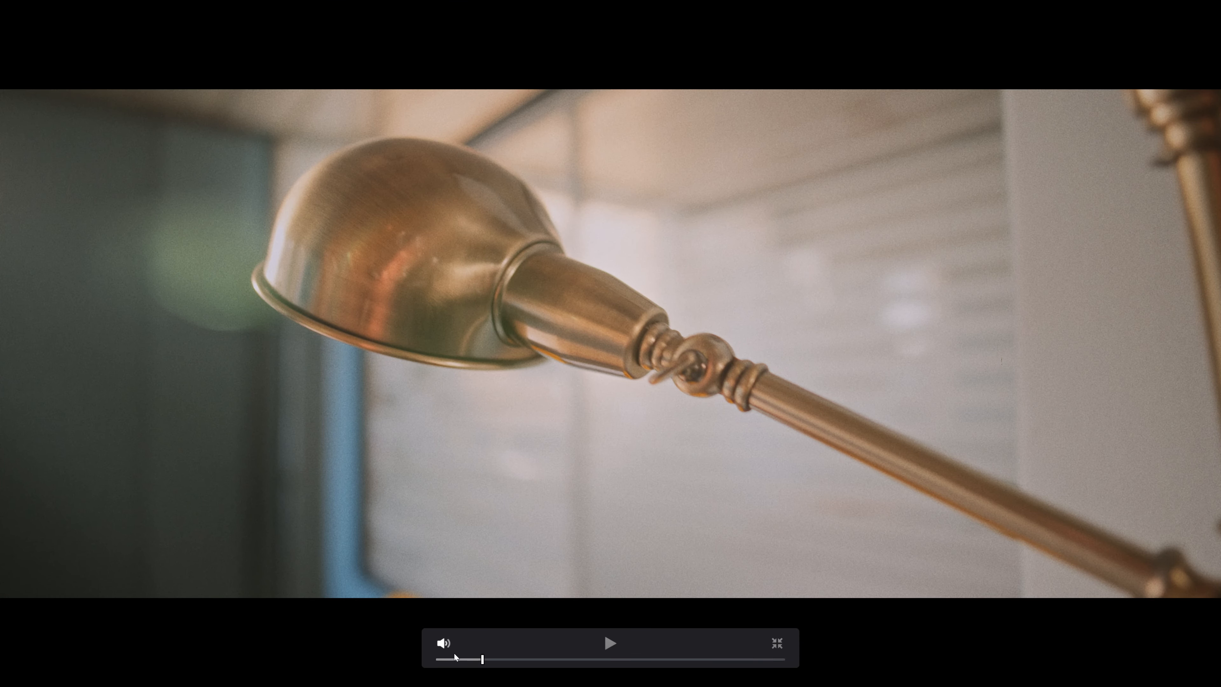
{"action": "left_click", "coordinate": [440, 661]}
{"action": "left_click", "coordinate": [610, 645]}
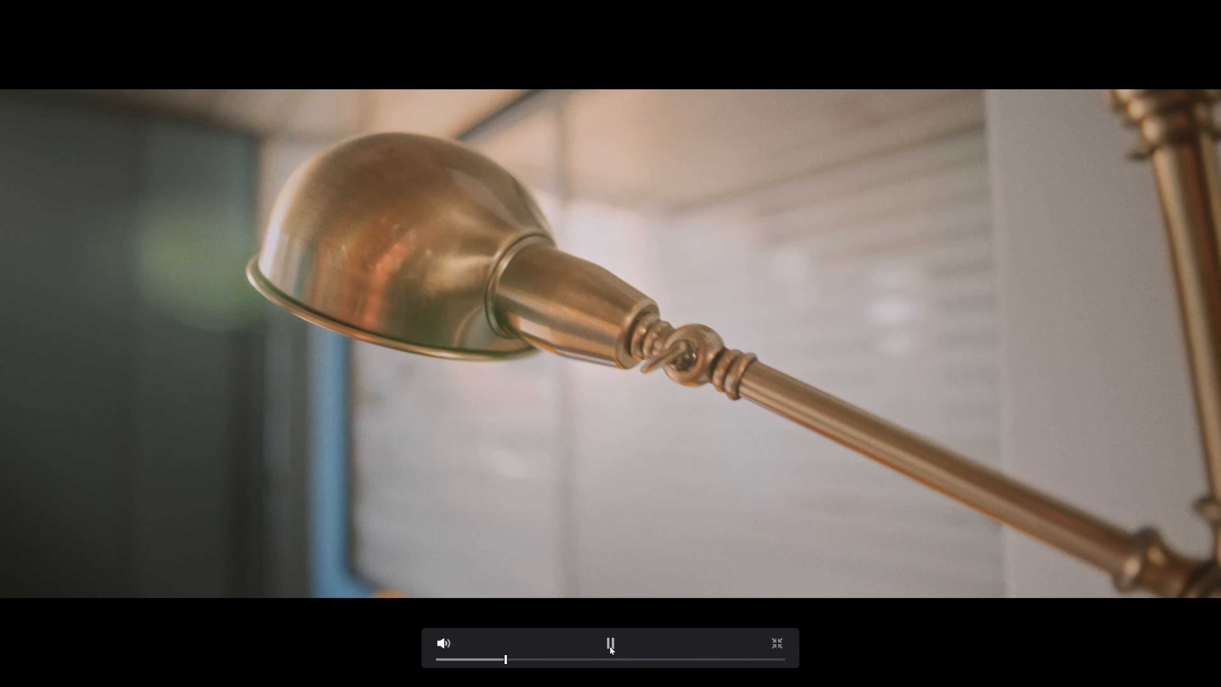